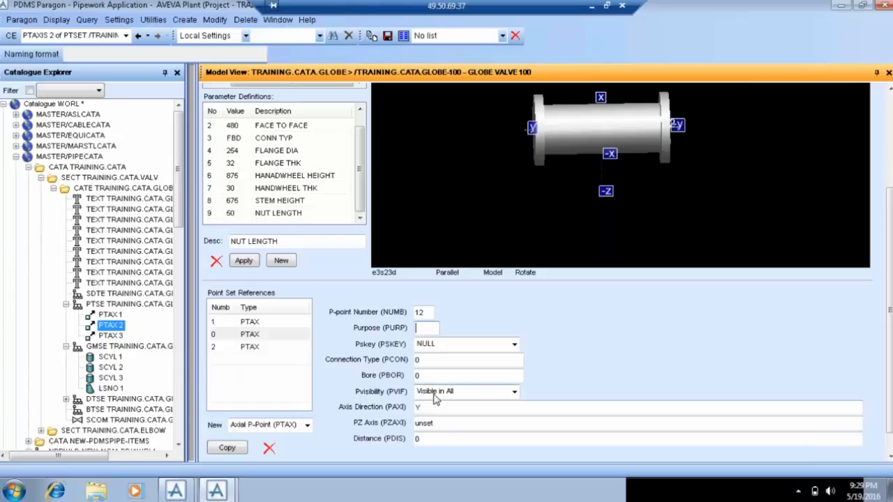
Set P-point 12's axis direction to Z and its PZ axis to X.
double_click(431, 410)
type("Z")
key("Tab")
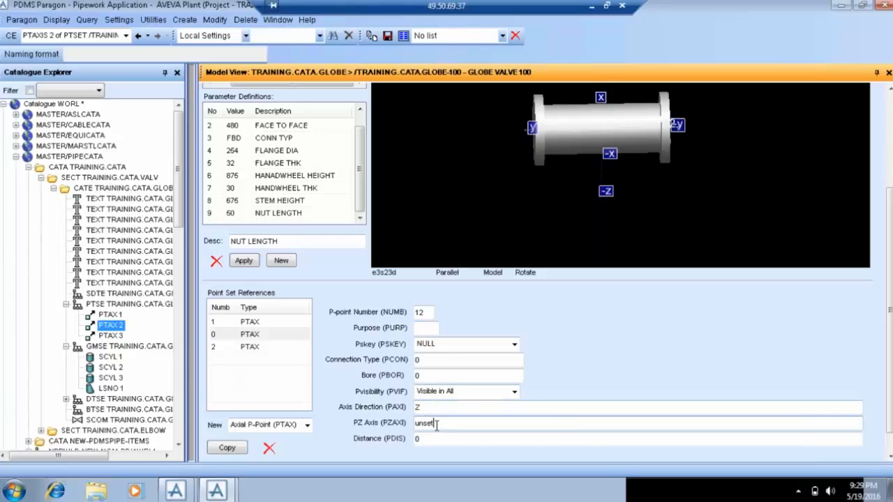
left_click_drag(437, 424, 398, 423)
type("X")
key("Tab")
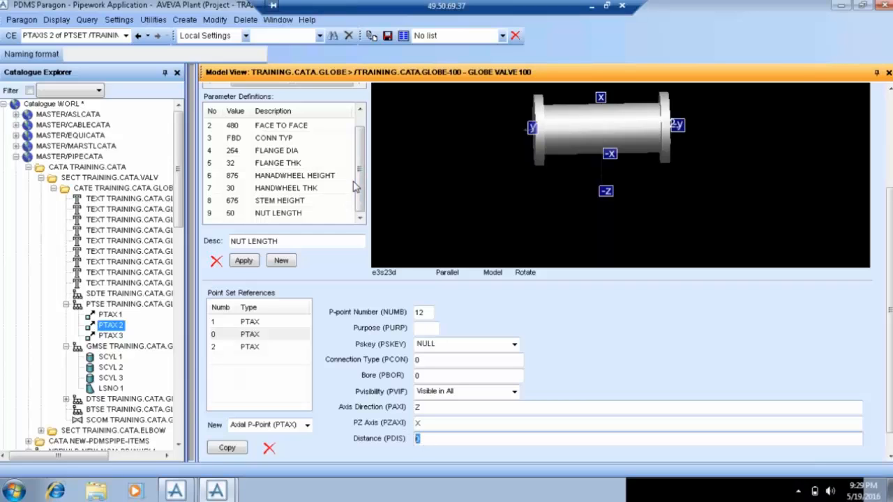
Set P-point 12's distance to the stem height parameter, apply it, and check the point above the valve body.
scroll(464, 260, "up", 3)
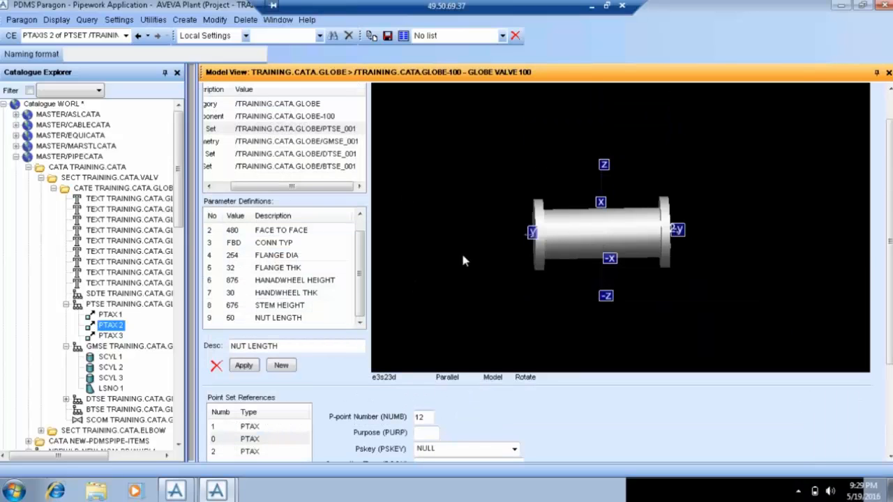
scroll(466, 261, "down", 4)
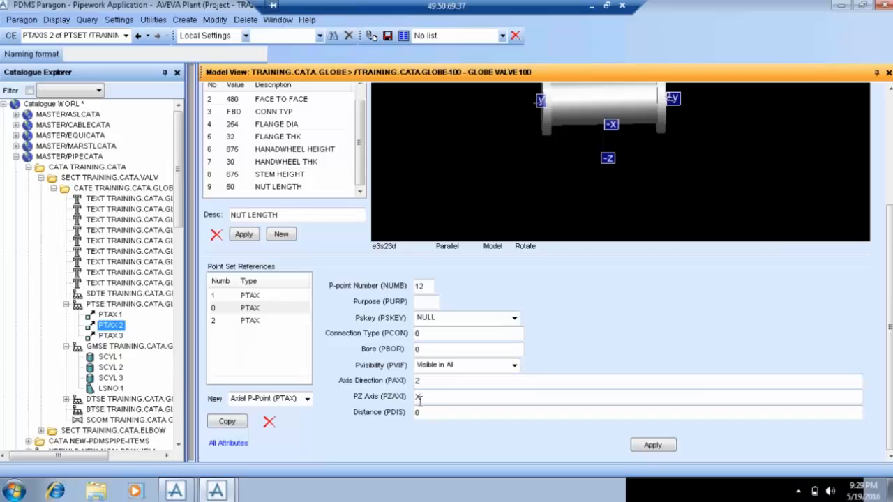
type("PARA")
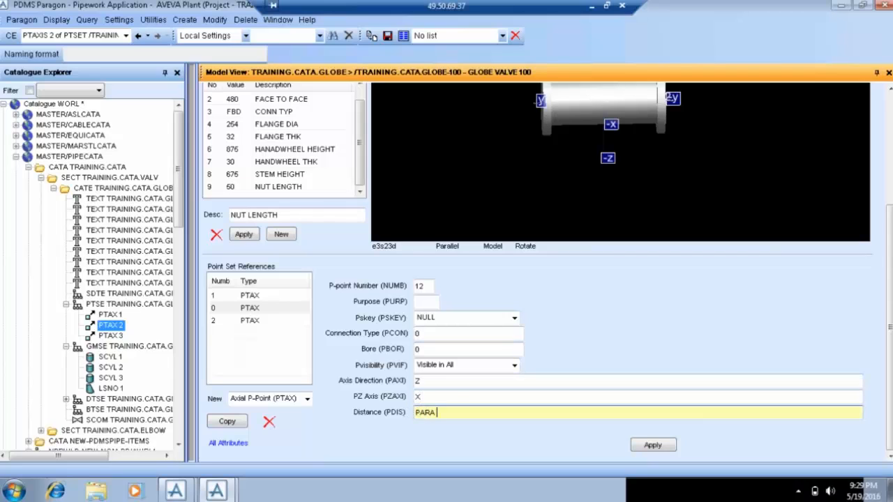
type("M 9")
key("Return")
scroll(610, 179, "up", 4)
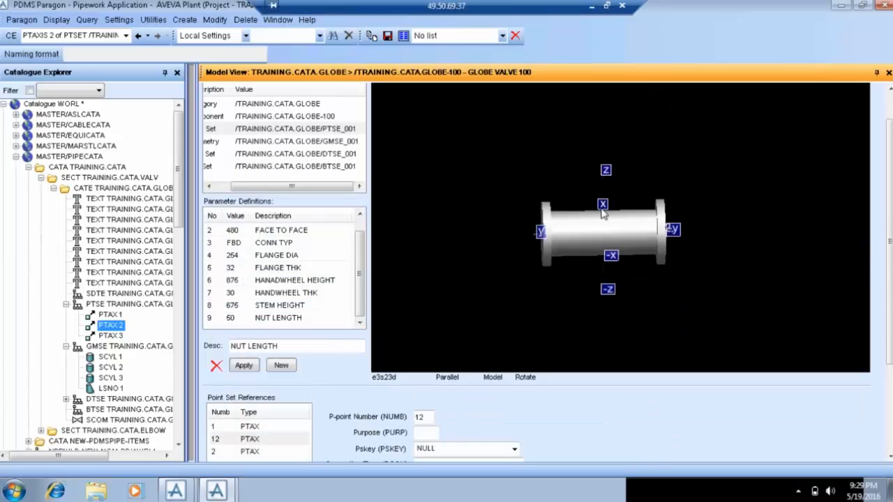
middle_click(587, 121)
left_click_drag(740, 293, 545, 202)
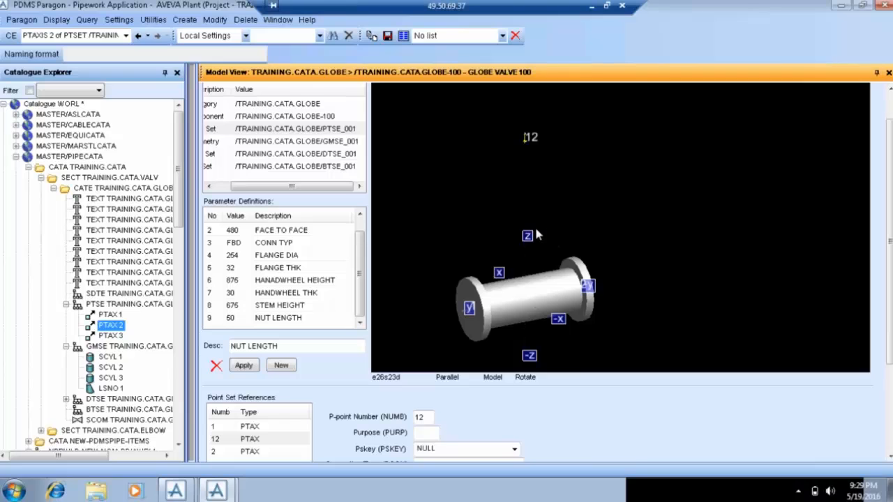
Open the LSNO snout in the valve's geometry set and set its A axis to -P12.
left_click(214, 144)
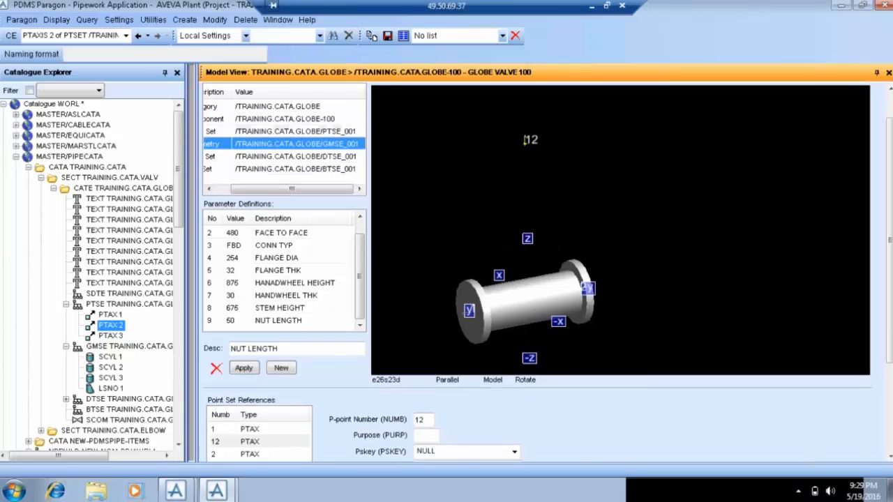
left_click(286, 458)
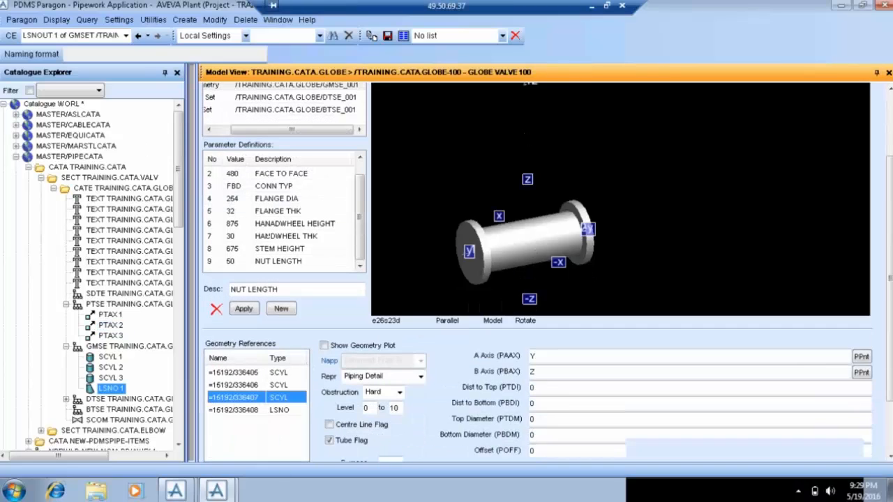
left_click(279, 413)
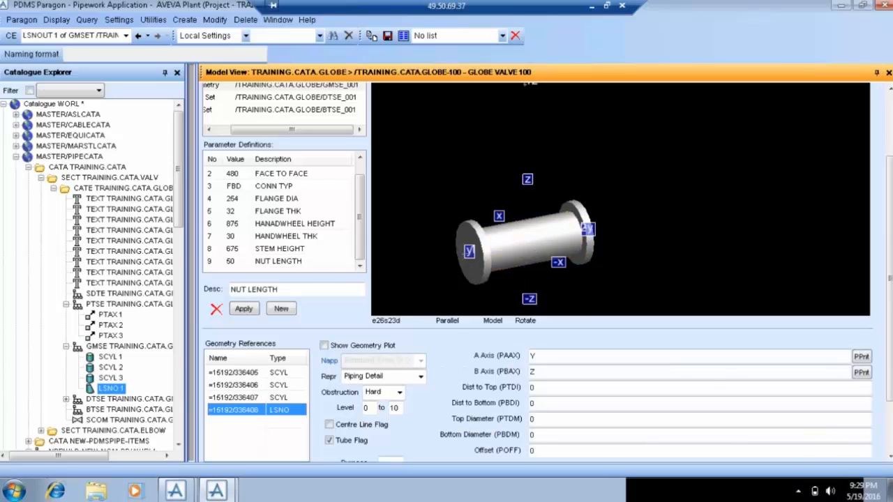
left_click_drag(538, 356, 517, 357)
type("-P1")
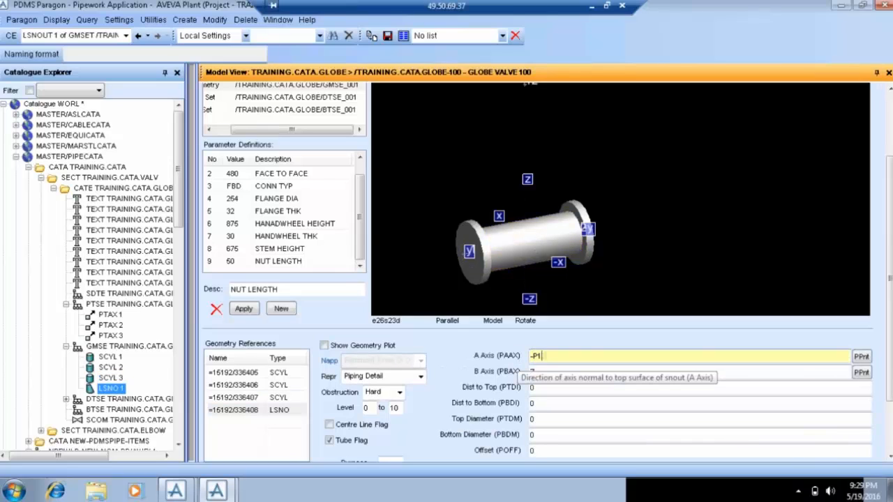
type("2")
key("Tab")
Set the snout's B axis to X.
left_click(593, 308)
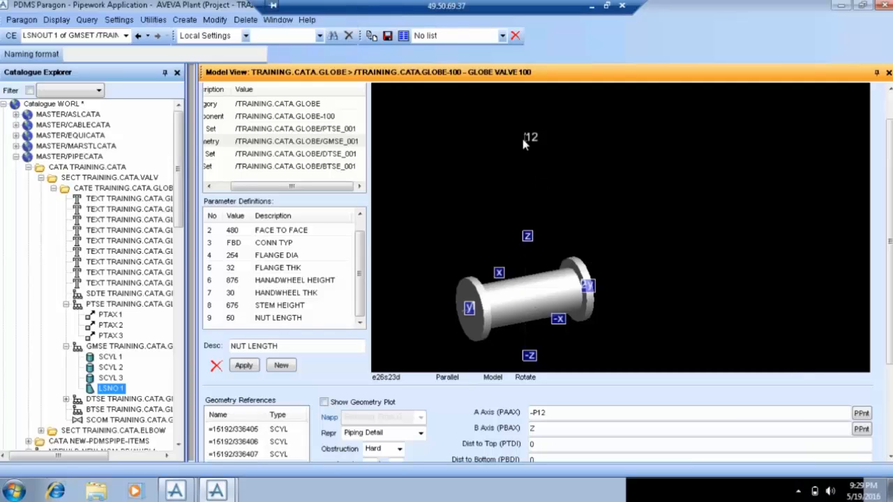
scroll(576, 367, "down", 3)
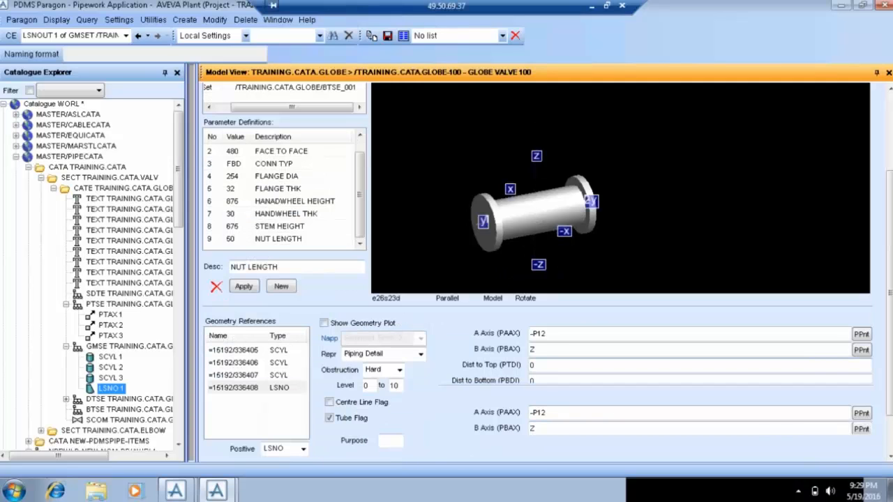
left_click_drag(541, 350, 503, 349)
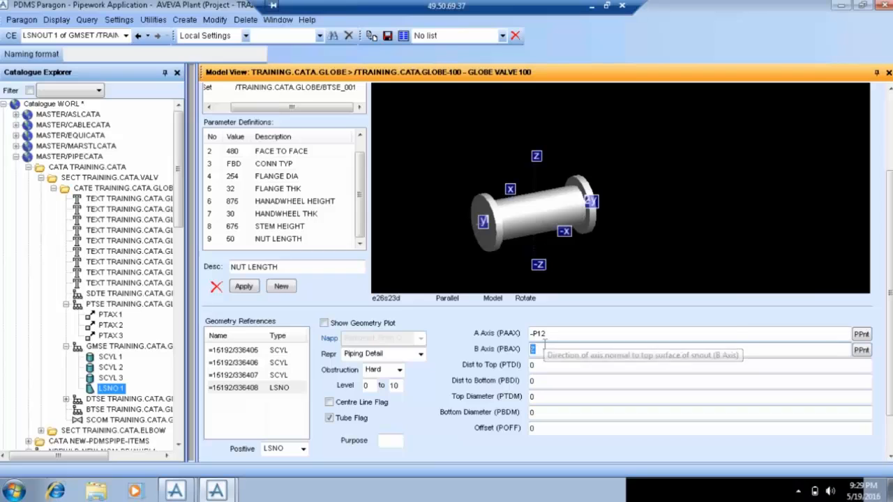
type("X")
left_click(544, 365)
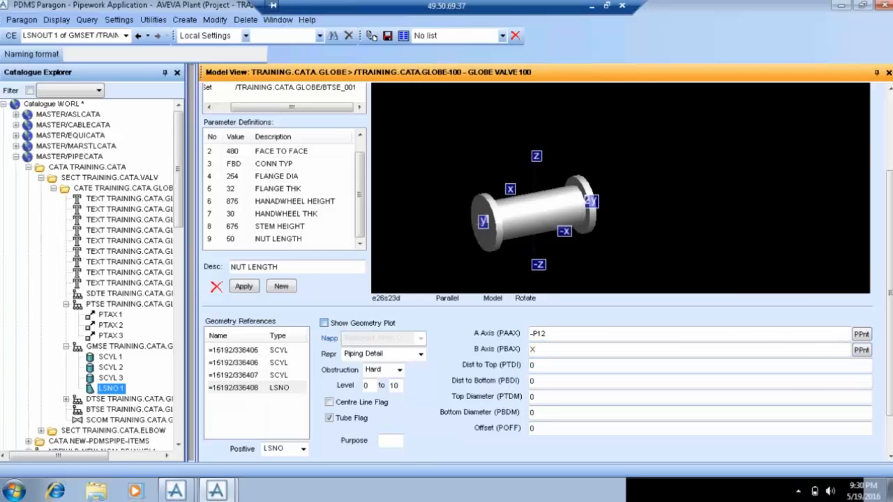
Display the snout's geometry plot and set its distance to bottom to PARA 6.
left_click(324, 323)
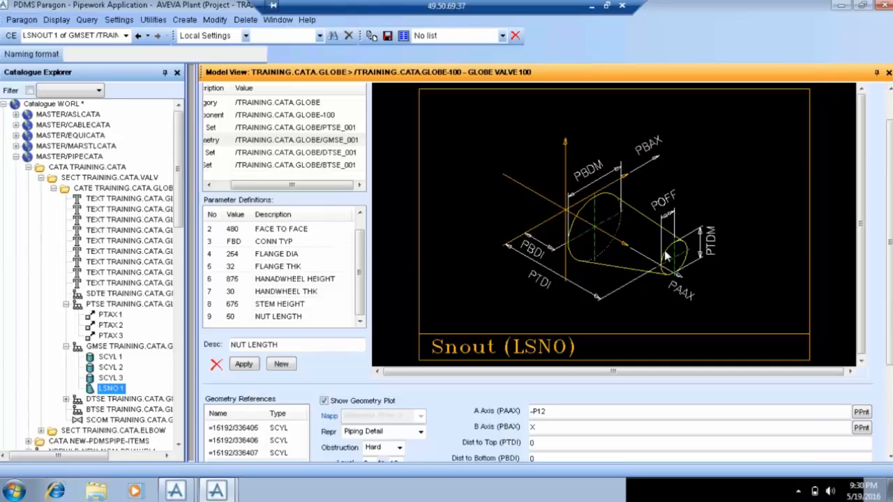
scroll(557, 280, "down", 1)
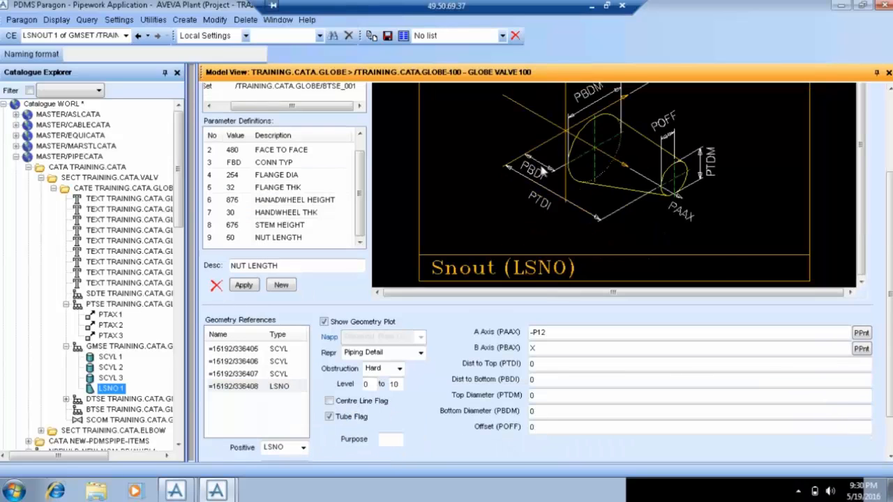
left_click(535, 365)
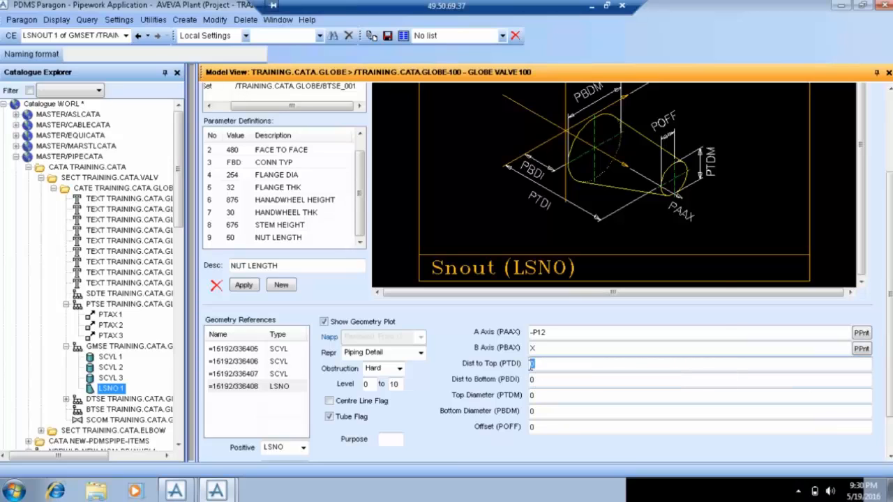
left_click(532, 379)
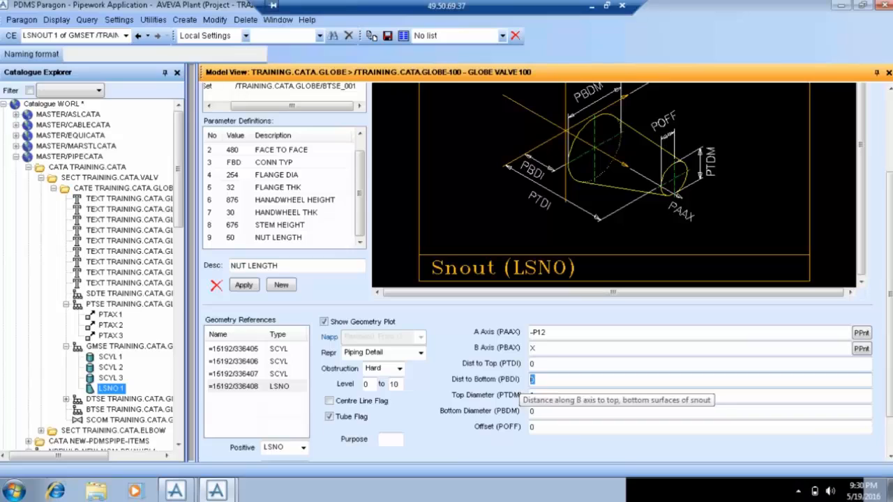
type("PARA")
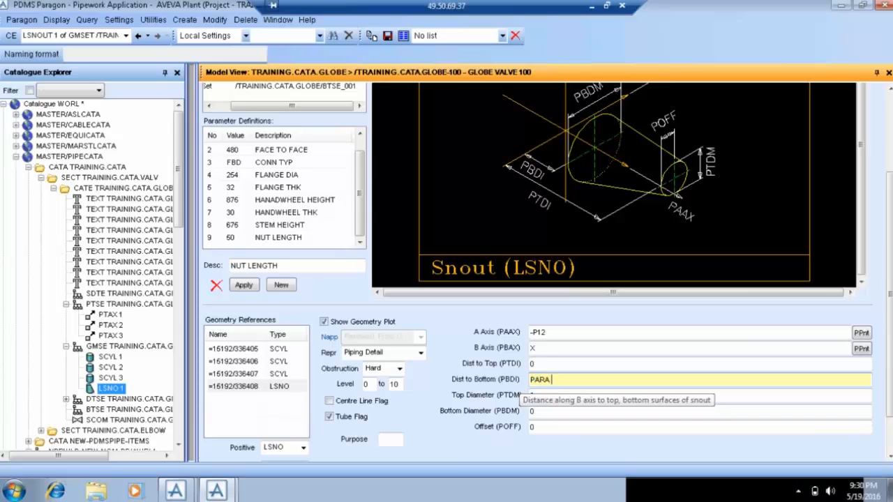
type(" 6")
key("Tab")
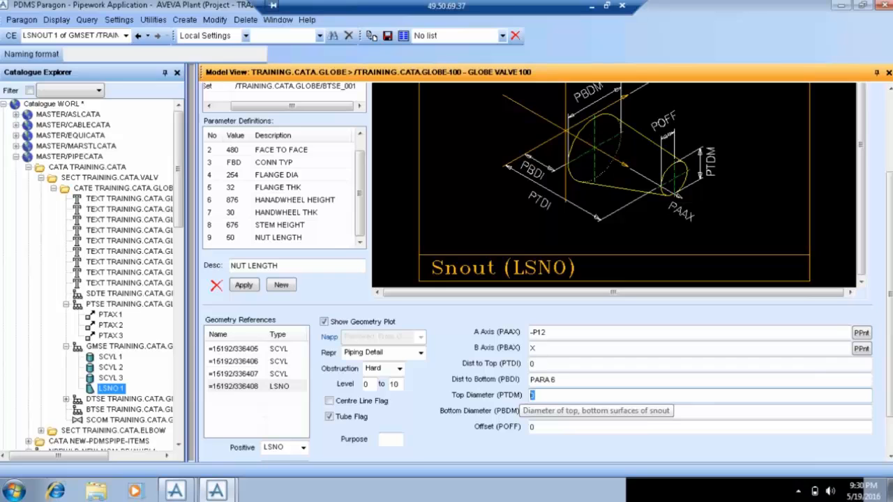
Set the snout's top diameter to PARA 1 and its bottom diameter to .8 * PARA 1.
type("PARA")
scroll(428, 271, "up", 2)
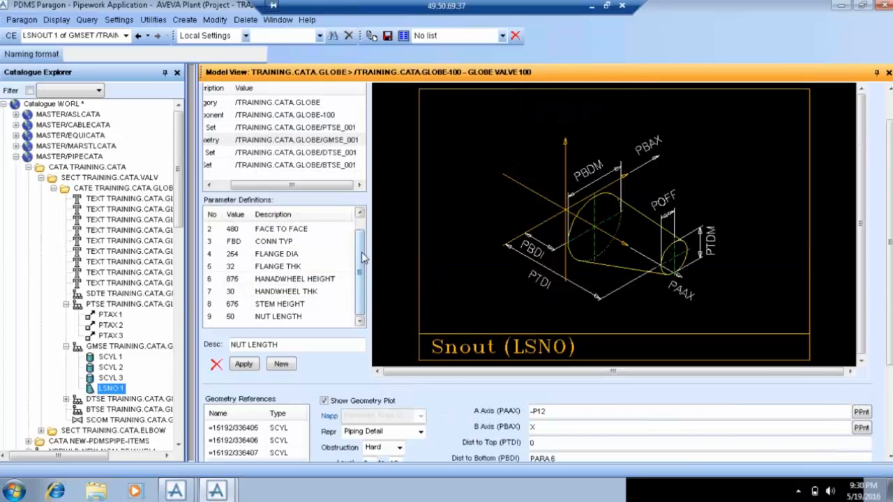
scroll(361, 258, "up", 1)
scroll(556, 378, "down", 3)
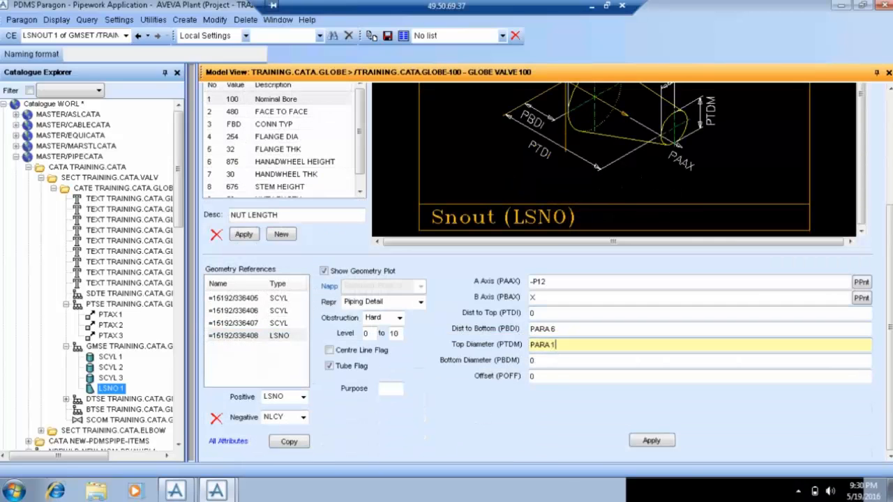
key("Tab")
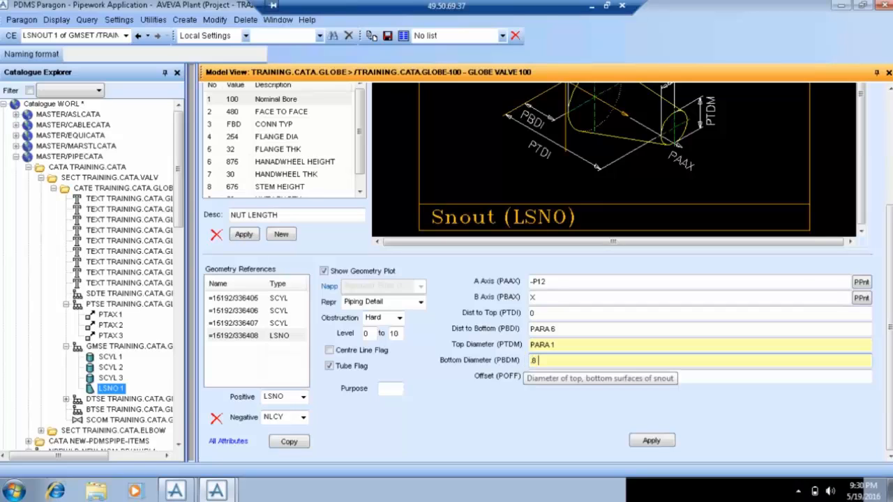
type(".8 * PARA 1")
key("Return")
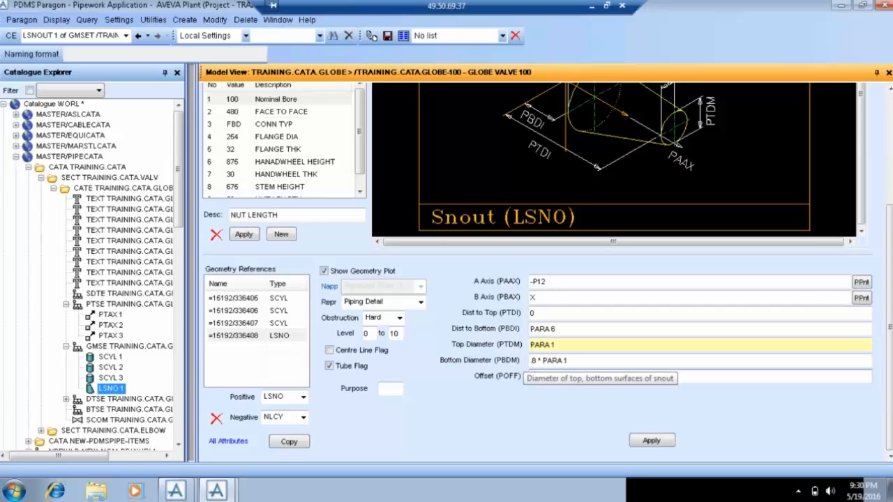
Hide the geometry plot, apply the snout's settings, and inspect it on the valve model.
left_click(363, 275)
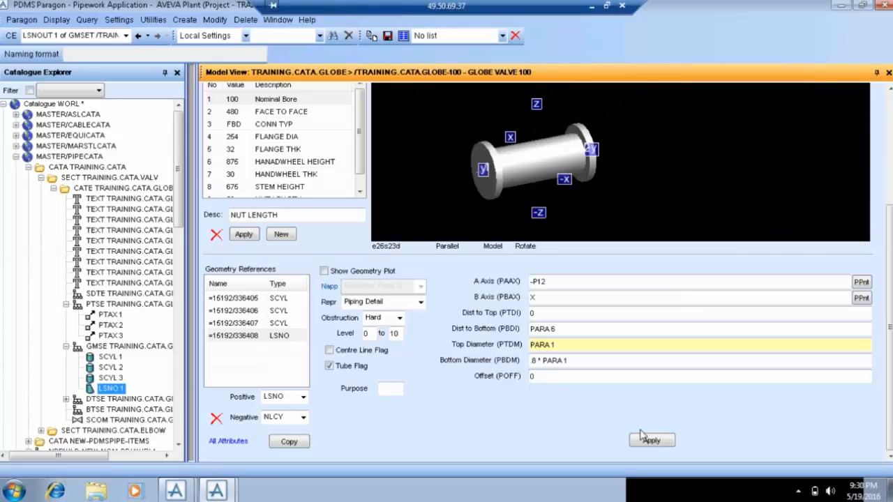
left_click(651, 441)
middle_click_drag(553, 241, 550, 207)
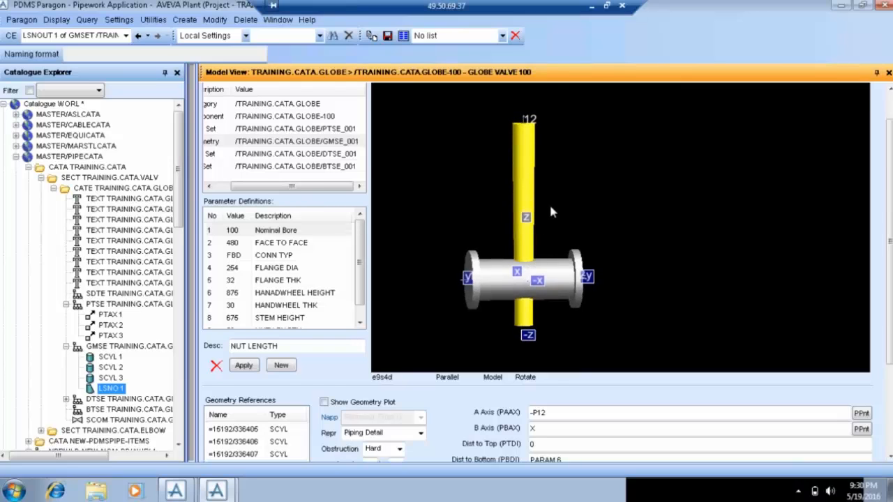
Set the snout's distance to bottom to PARAM 8 and apply the change.
scroll(540, 347, "down", 3)
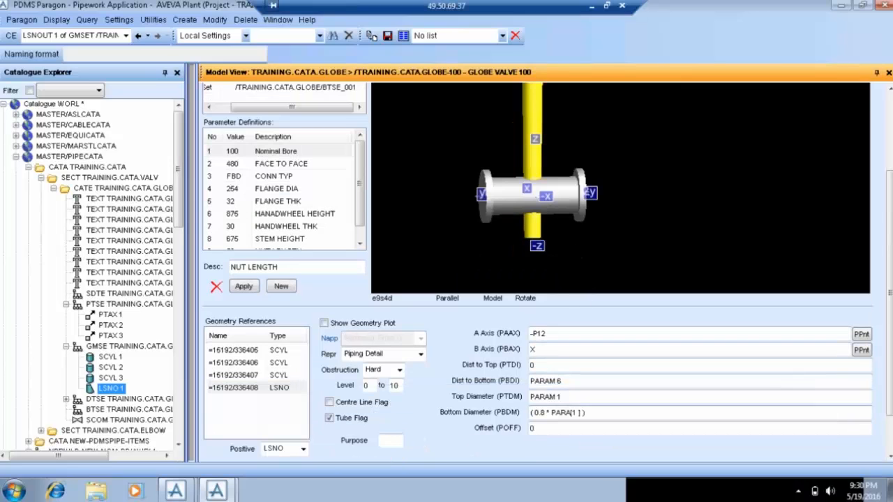
left_click(563, 381)
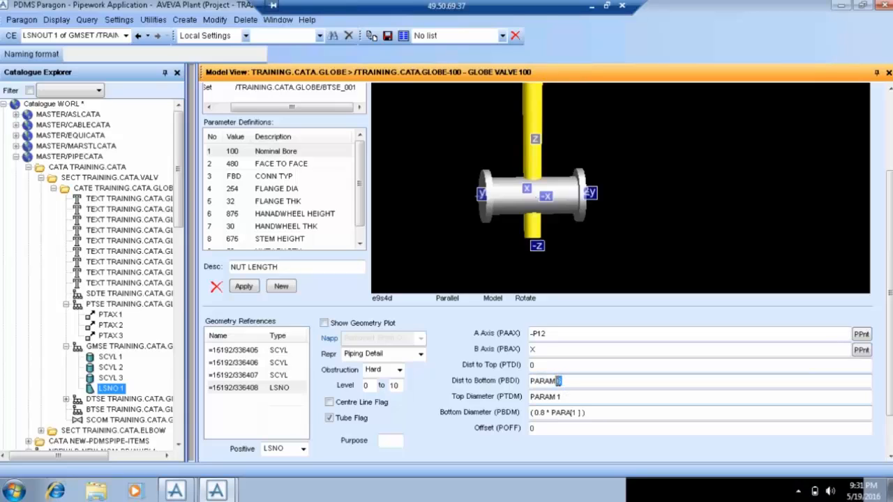
type("8")
key("Tab")
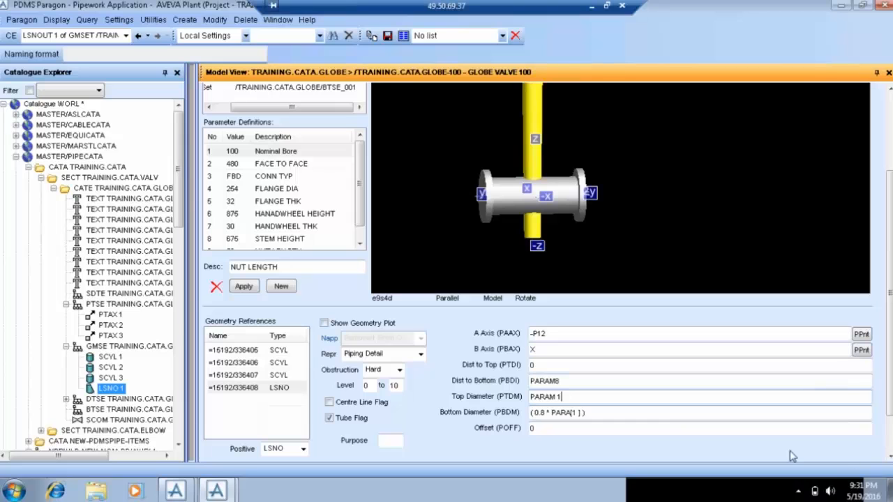
left_click(555, 381)
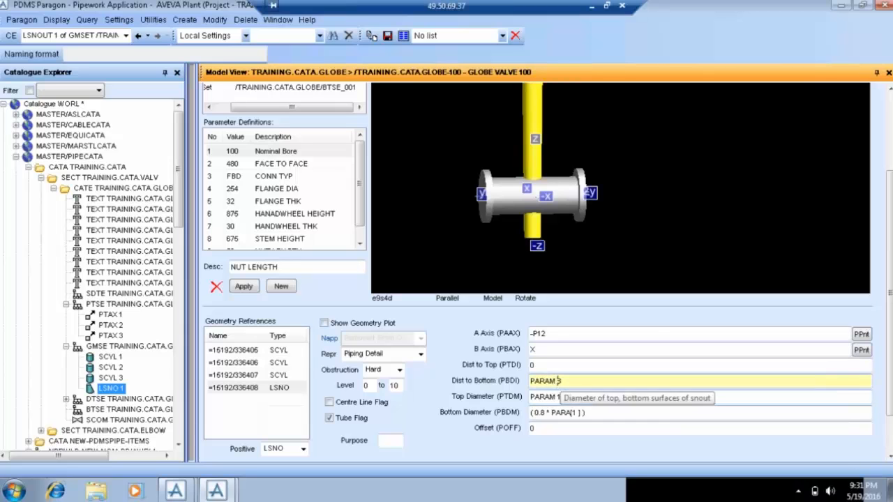
scroll(761, 394, "down", 2)
scroll(638, 294, "up", 5)
scroll(637, 294, "down", 2)
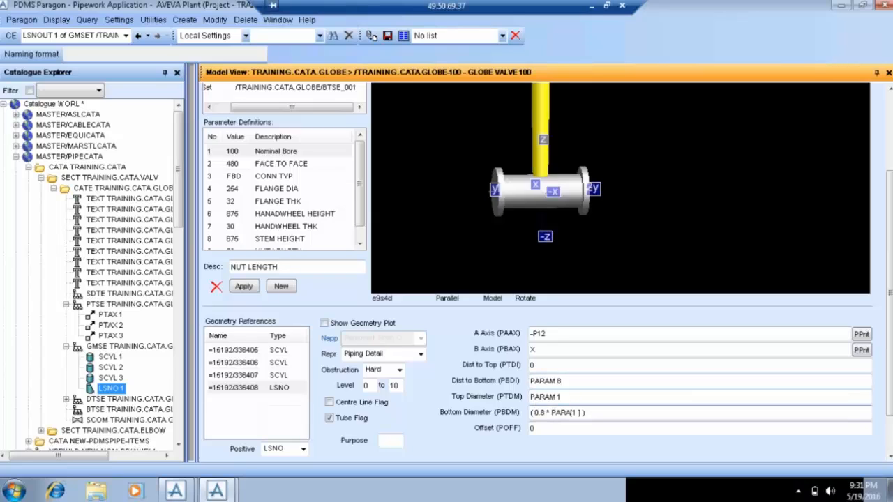
Set the snout's top diameter to 0.1 * PARA[2] and its bottom diameter to 0.6 * PARA[2].
left_click_drag(601, 413, 530, 411)
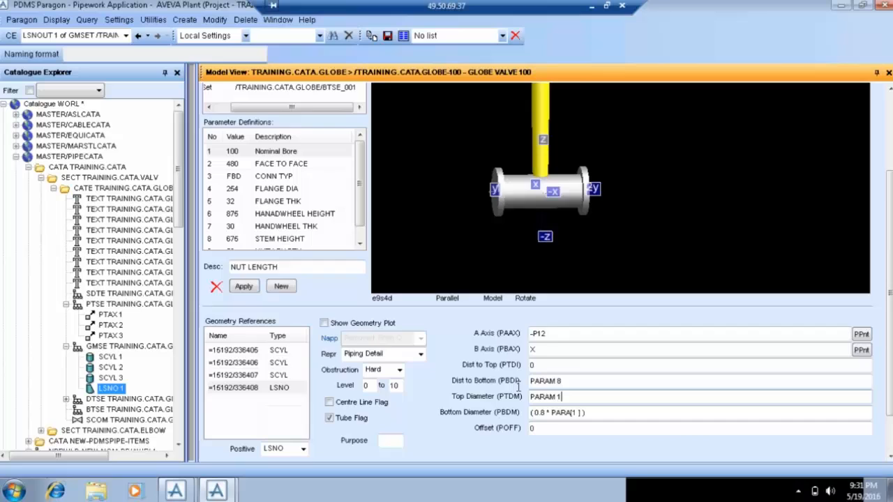
left_click_drag(571, 397, 530, 396)
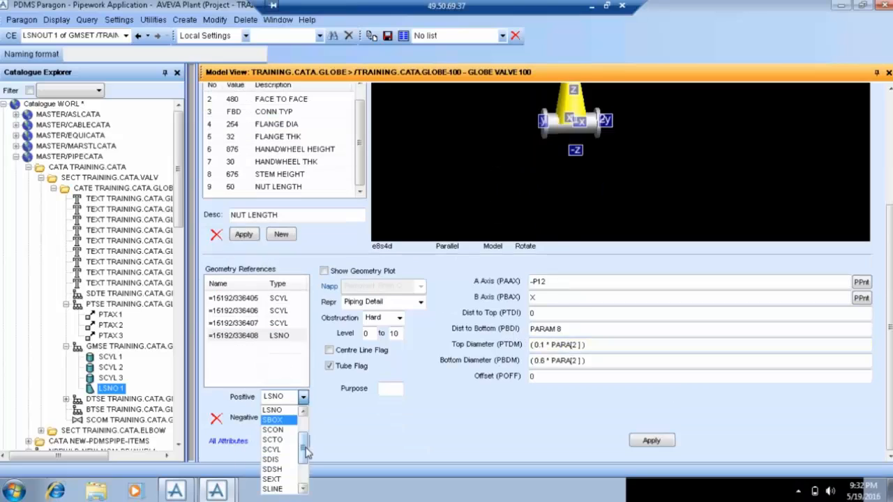
Add a disc (SDIS) primitive to the valve's geometry set and check its dimensions on the geometry plot.
left_click_drag(305, 450, 303, 459)
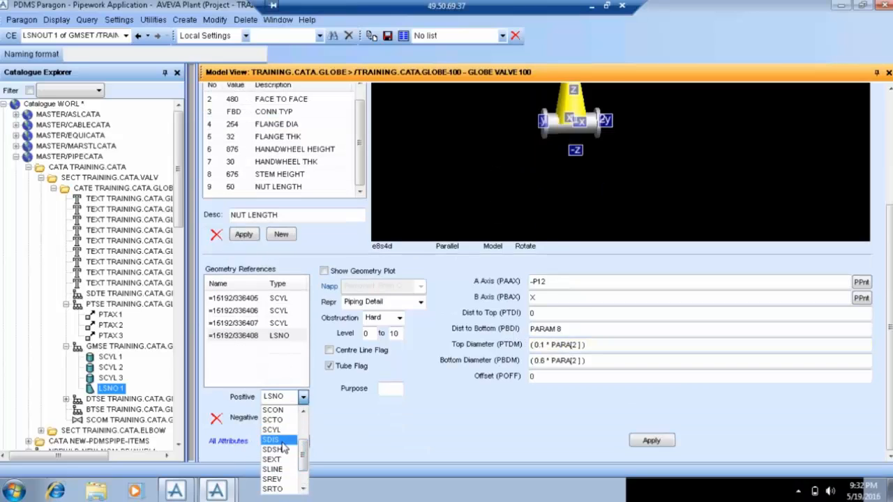
left_click(281, 443)
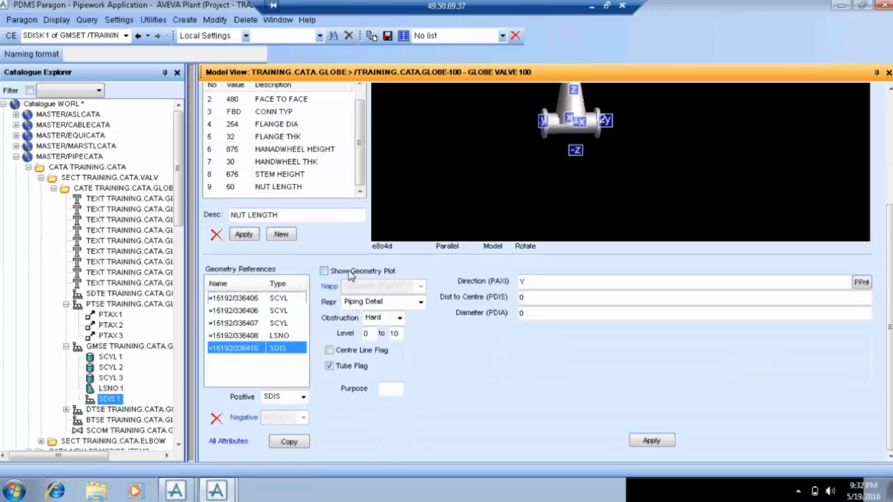
left_click(351, 273)
left_click(351, 273)
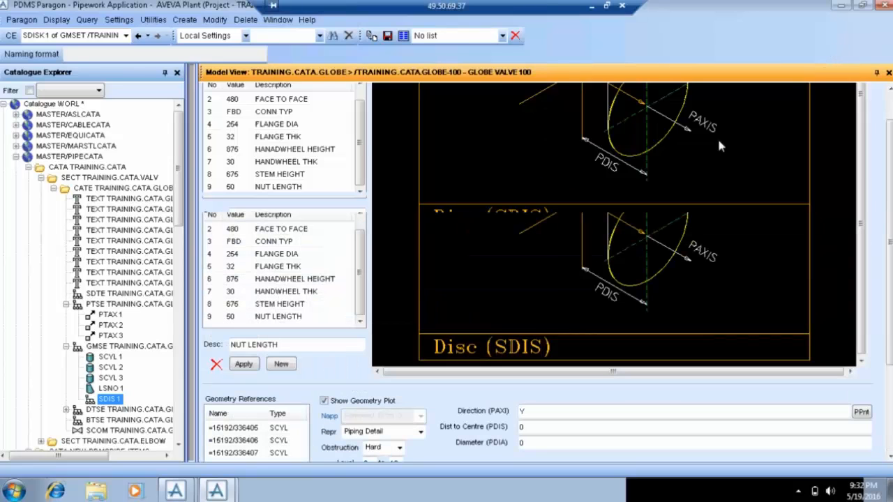
scroll(684, 252, "down", 2)
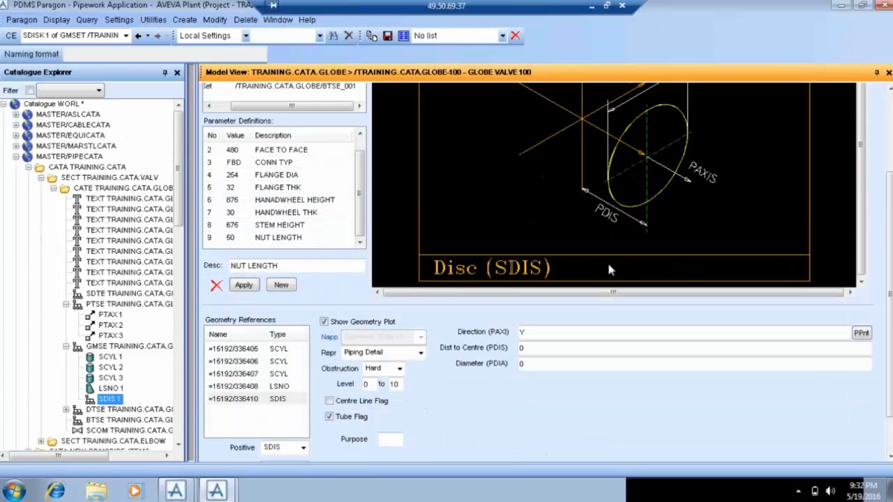
left_click(323, 321)
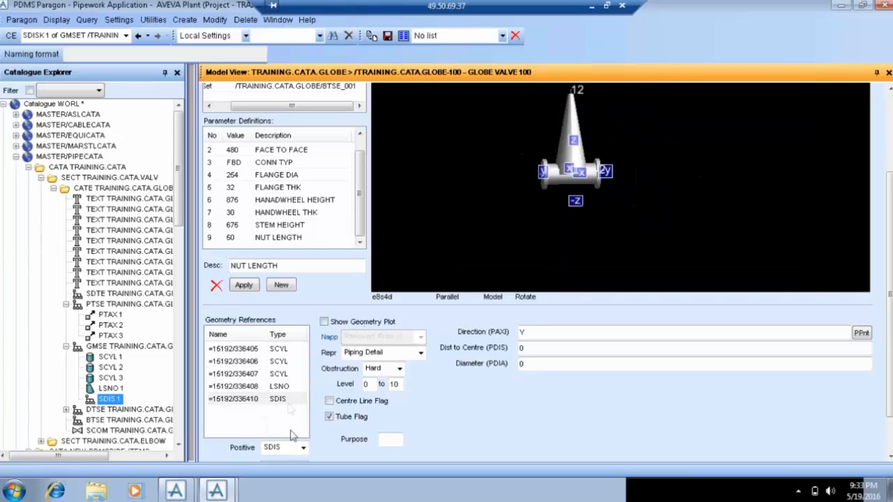
Add a sphere (SSPH) primitive to the valve's geometry set and set its direction to -Z.
left_click(303, 447)
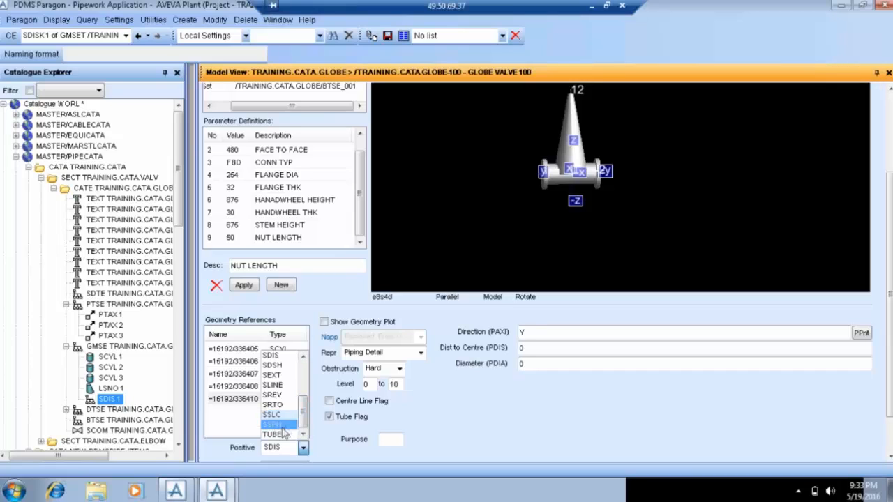
left_click(281, 427)
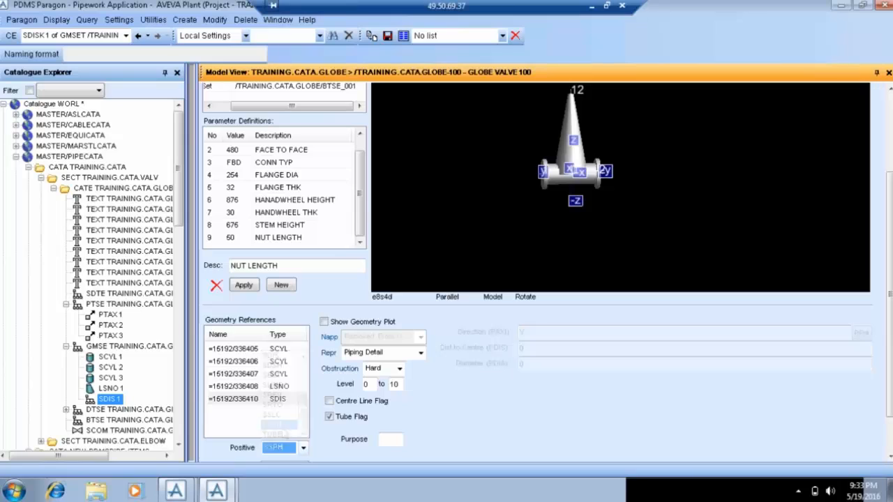
left_click(256, 399)
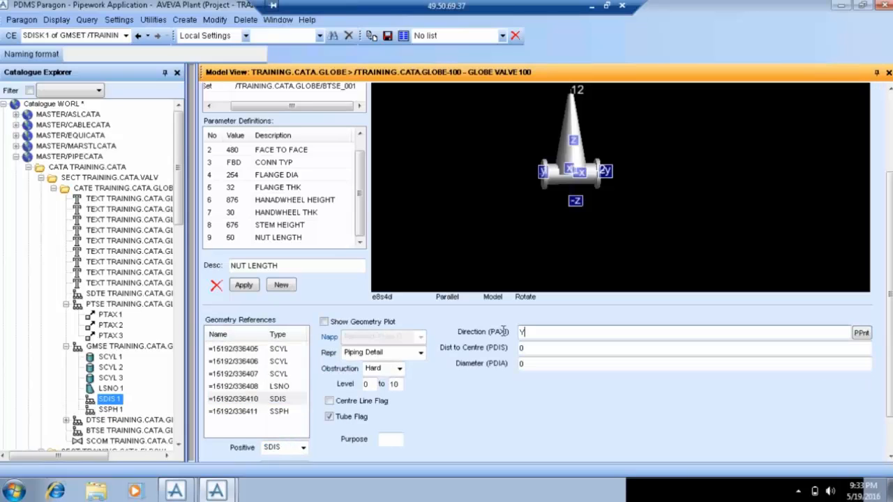
left_click(273, 413)
left_click(521, 333)
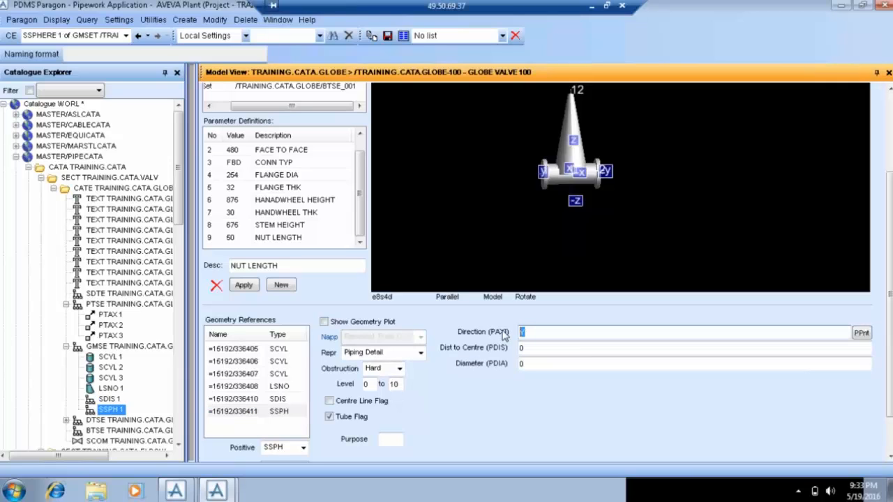
type("-")
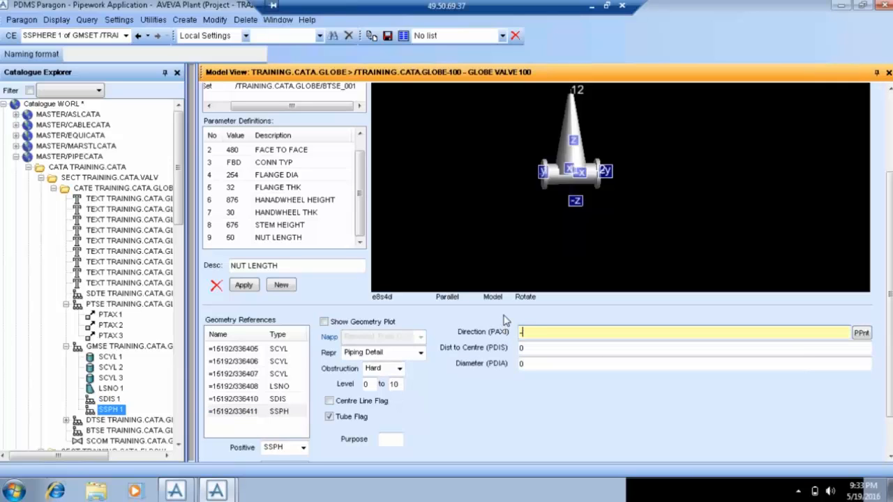
type("Z")
key("Return")
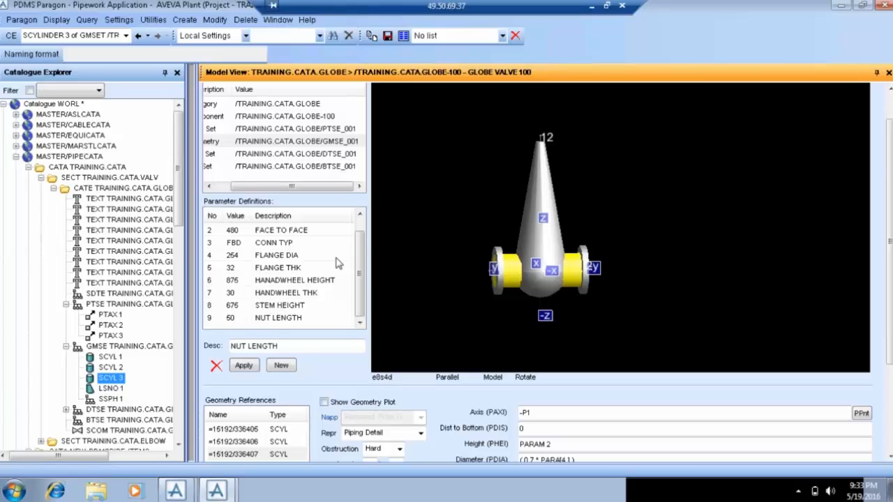
Open point set PTSE_001, review its existing P-points, and add a new axial P-point (PTAX).
scroll(237, 265, "down", 2)
scroll(261, 176, "up", 3)
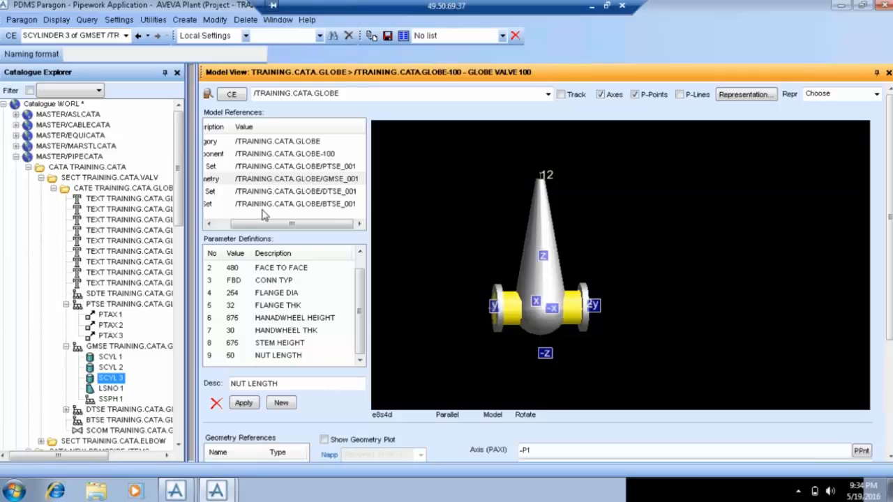
left_click(220, 169)
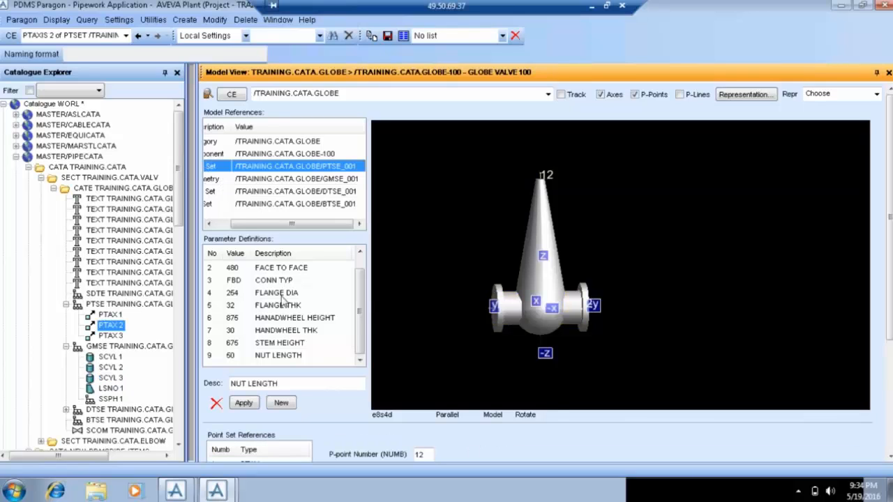
scroll(279, 328, "down", 3)
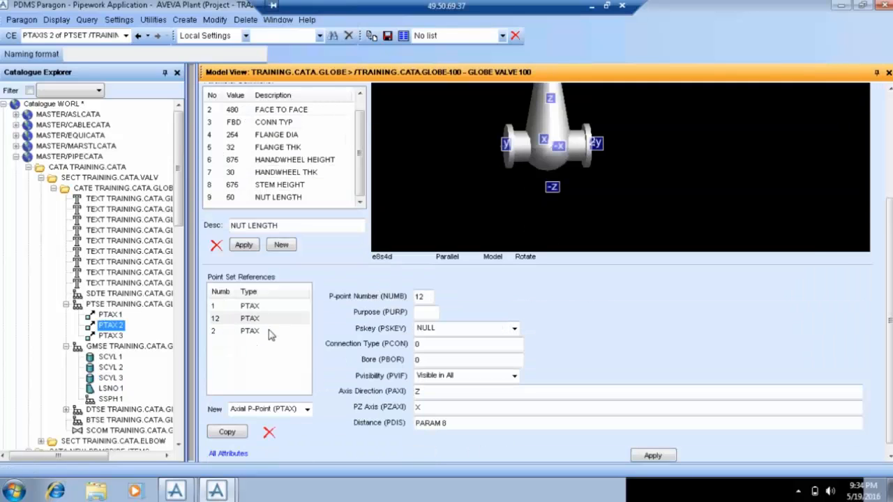
left_click(243, 332)
left_click(244, 319)
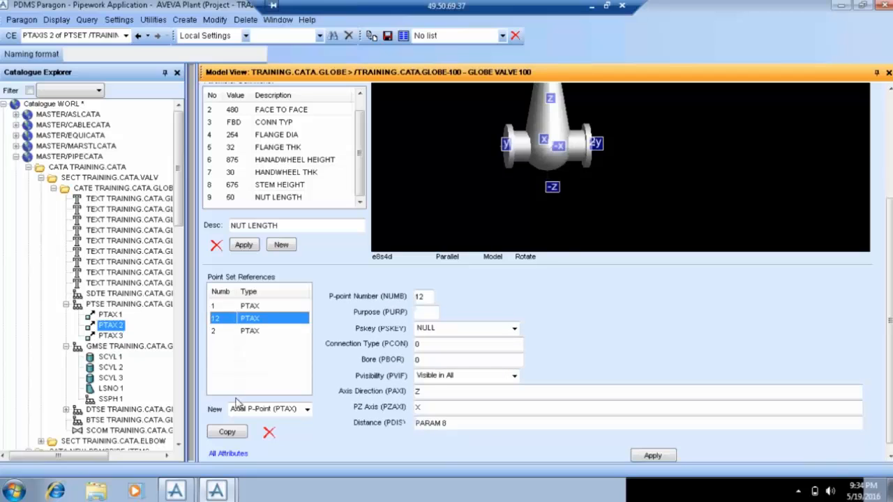
left_click(239, 334)
left_click(265, 409)
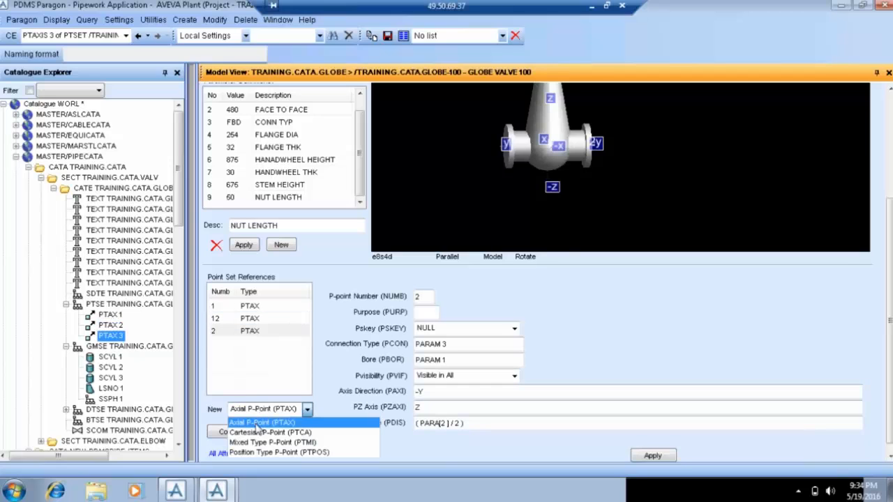
left_click(256, 423)
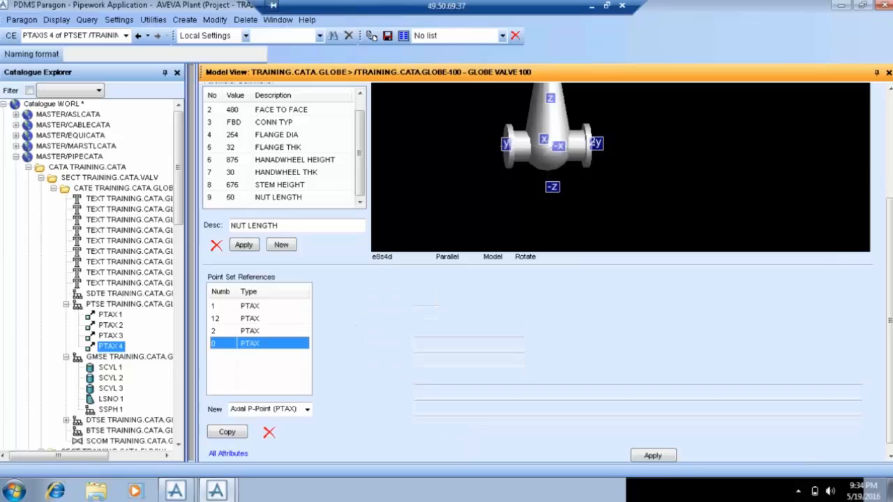
Number the new P-point 13 and set its axis direction to Z.
left_click_drag(423, 298, 395, 301)
type("13")
key("Tab")
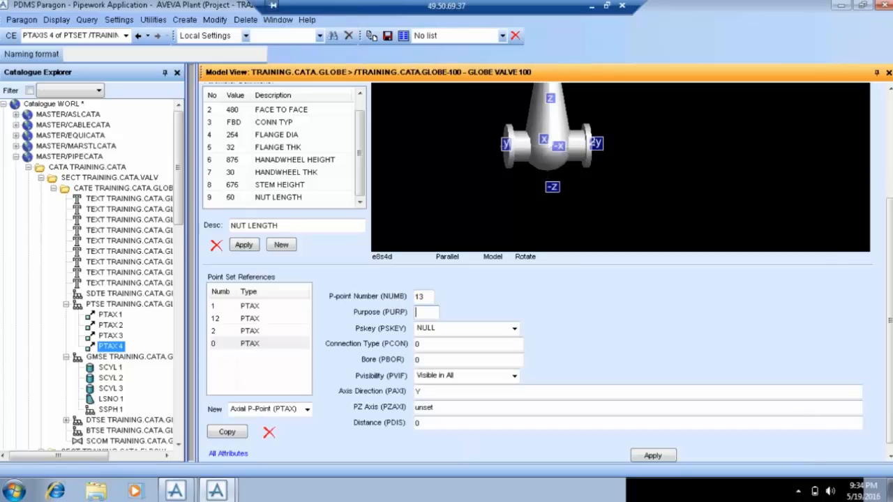
left_click_drag(422, 392, 409, 391)
type("Z")
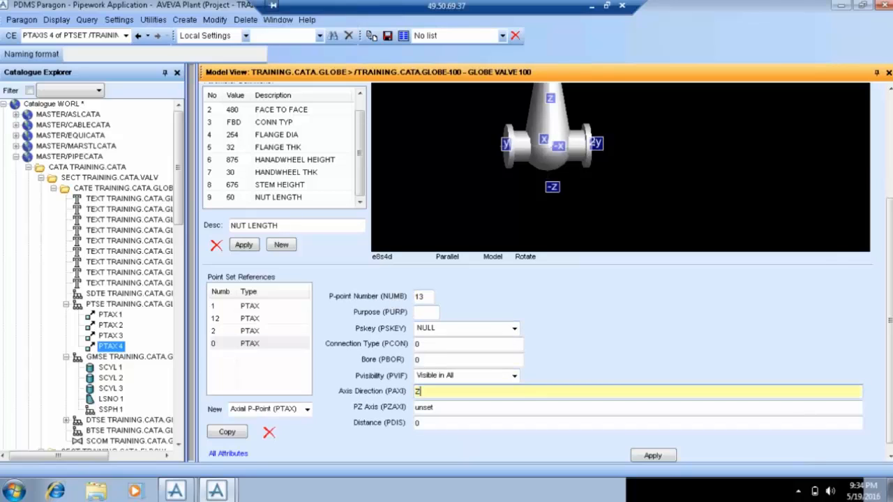
key("Tab")
Set P-point 13's distance to PARA 6 and its PZ axis to X, and apply the settings.
left_click_drag(426, 422, 404, 419)
type("P")
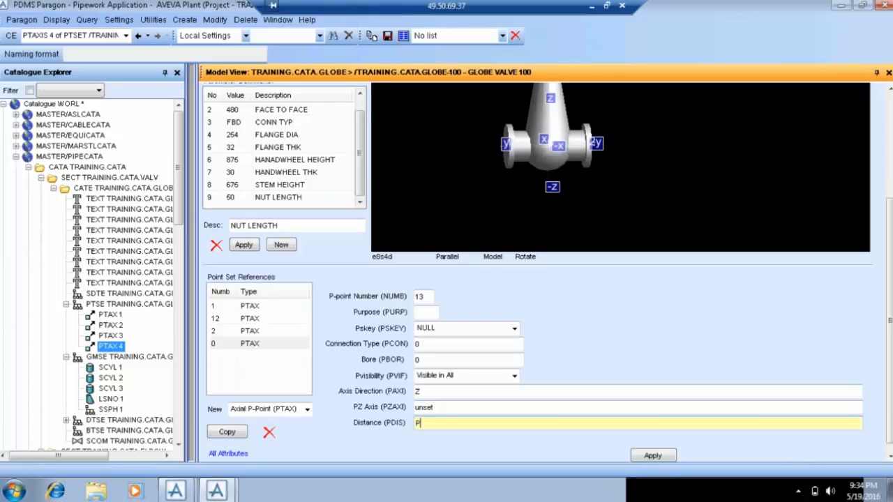
type("ARA 6")
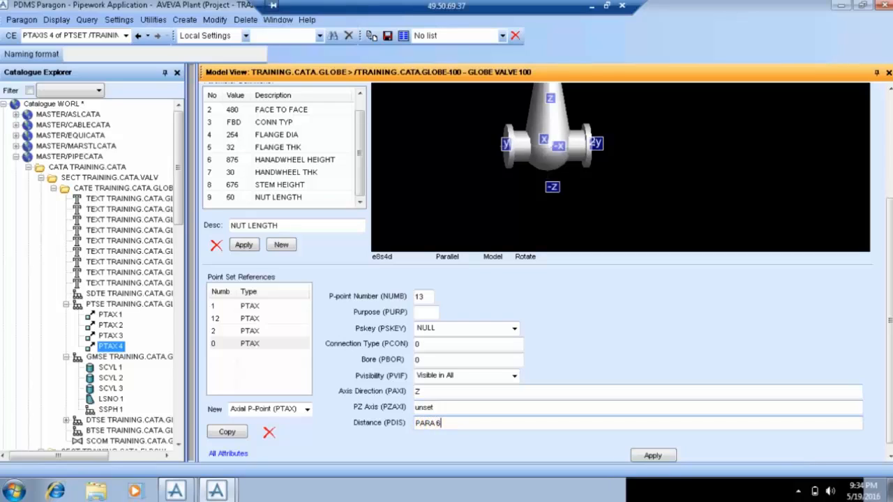
left_click_drag(441, 408, 413, 408)
type("X")
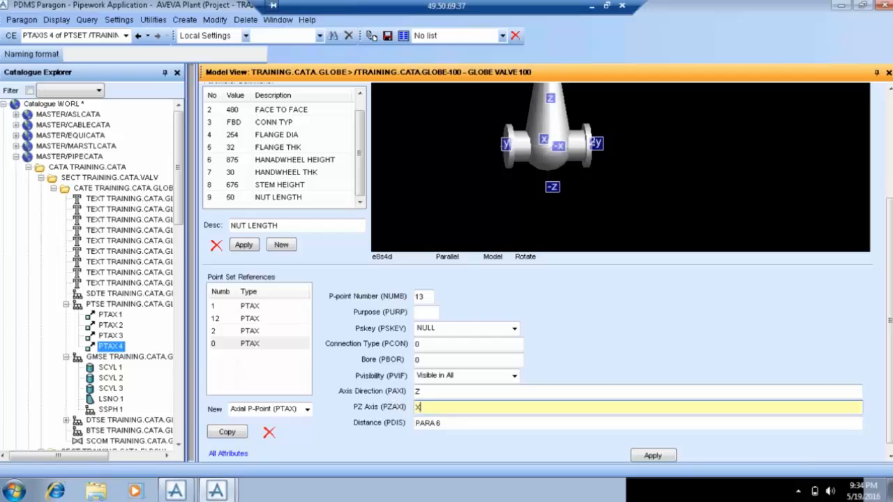
left_click(440, 422)
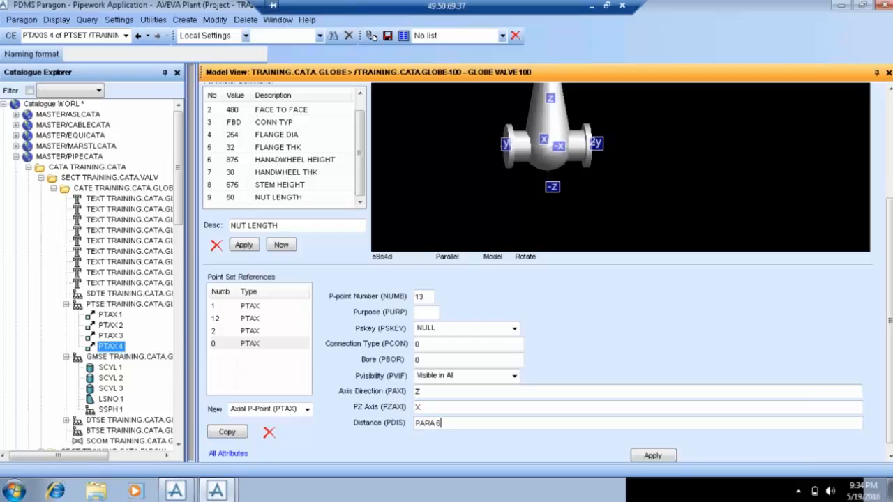
left_click(653, 455)
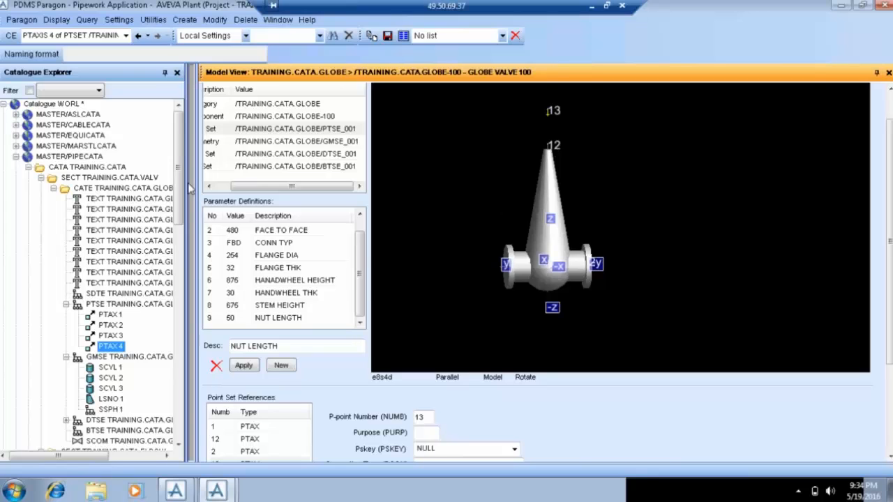
Return to geometry set GMSE_001 and copy the pipe-body cylinder that runs between the two flanges.
left_click(217, 141)
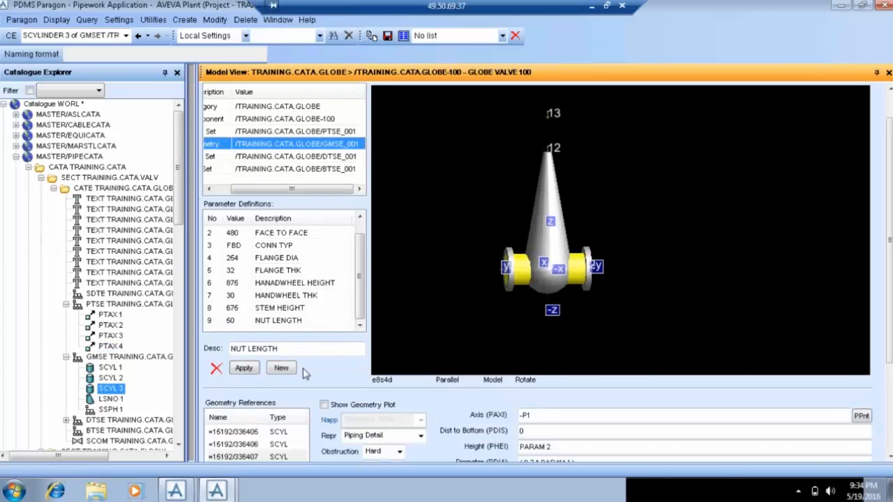
left_click(281, 457)
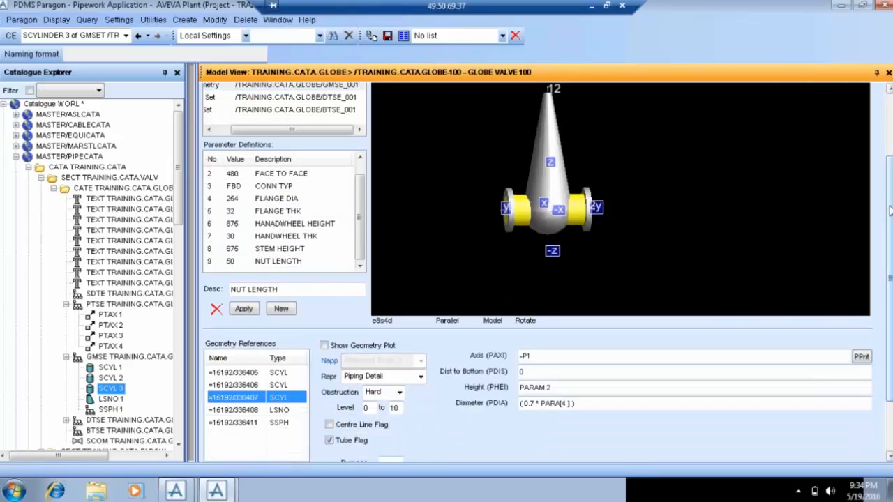
scroll(890, 210, "down", 2)
left_click(289, 443)
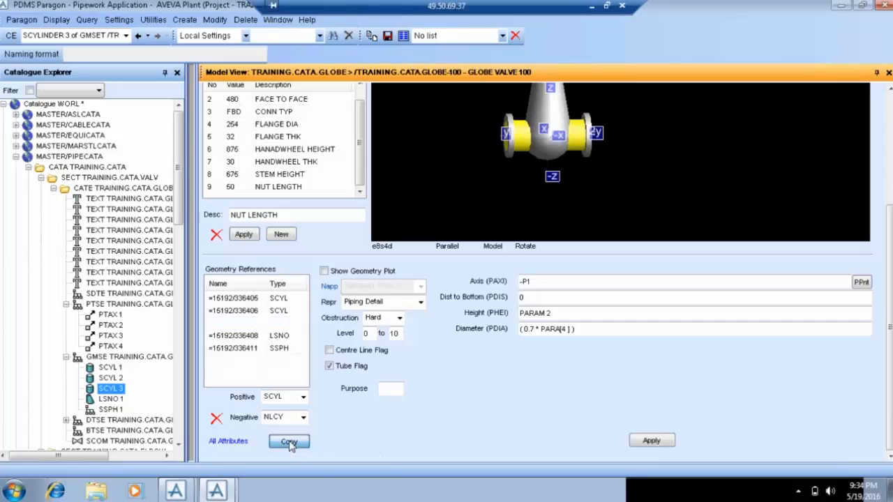
Set the copied cylinder's axis to -P13 and its height to PARAM 6.
left_click_drag(527, 283, 545, 286)
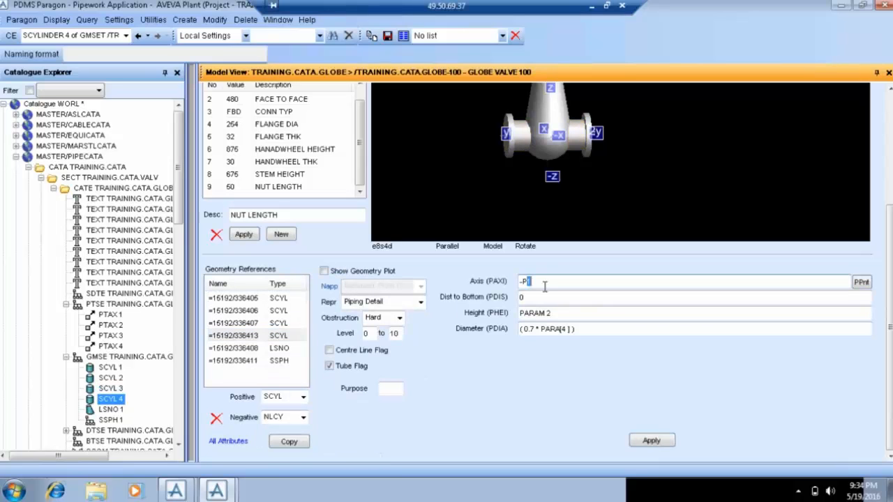
type("13")
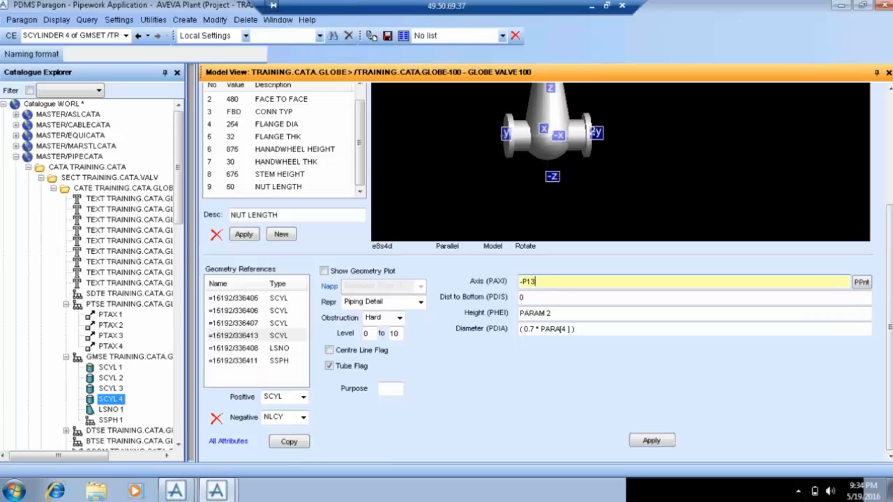
key("Tab")
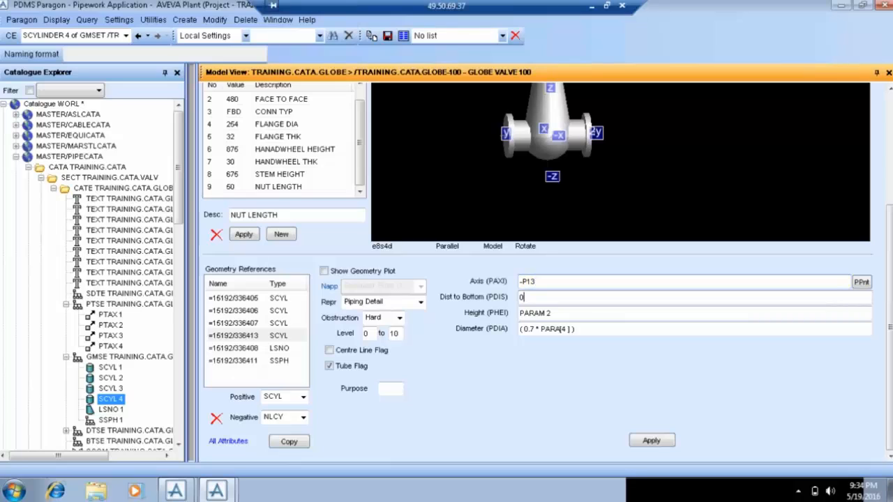
double_click(549, 313)
key("BackSpace")
type("6")
key("Tab")
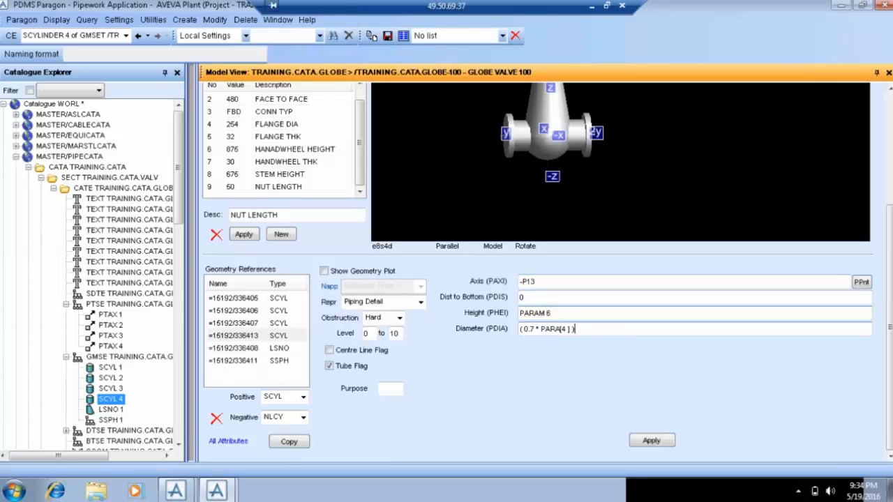
Set the copied cylinder's diameter to 10 and apply its settings to the valve model.
left_click_drag(587, 329, 507, 322)
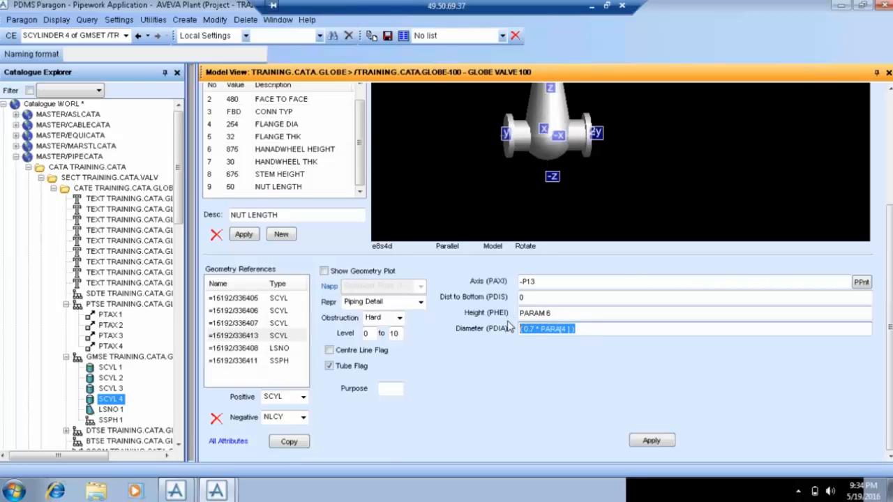
type("10")
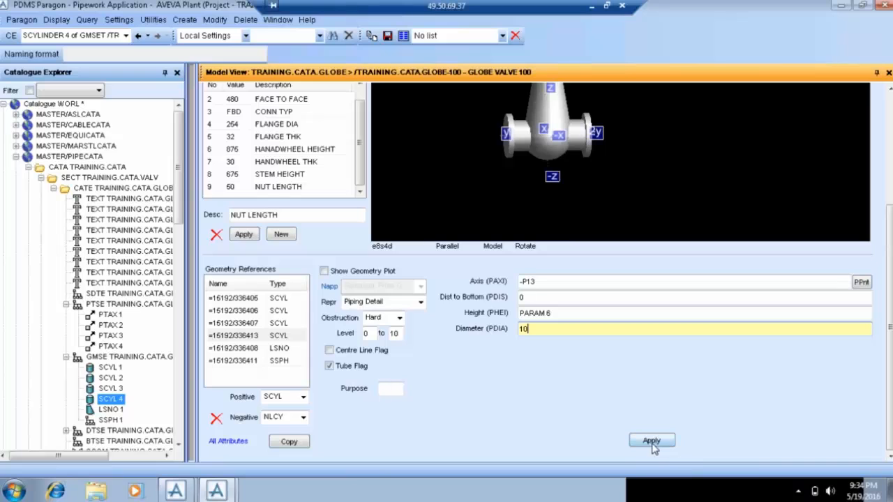
left_click(651, 440)
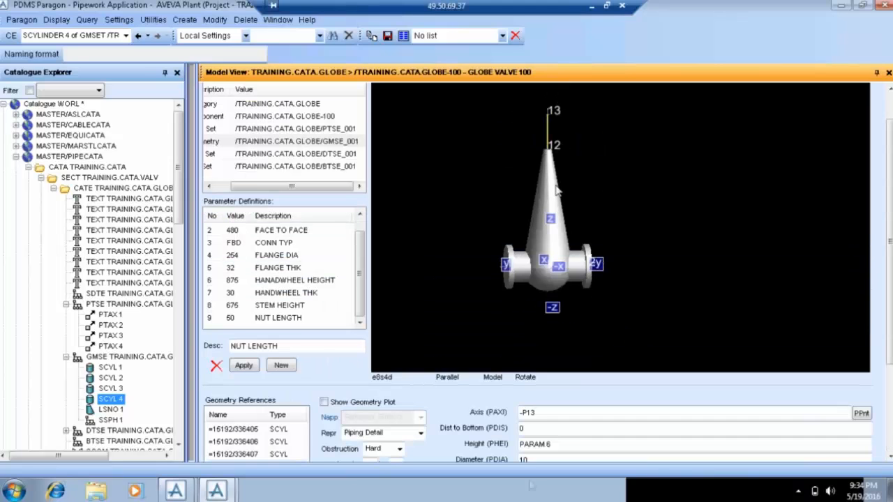
Set the stem cylinder's diameter to 50 and apply the change to the valve model.
left_click(524, 459)
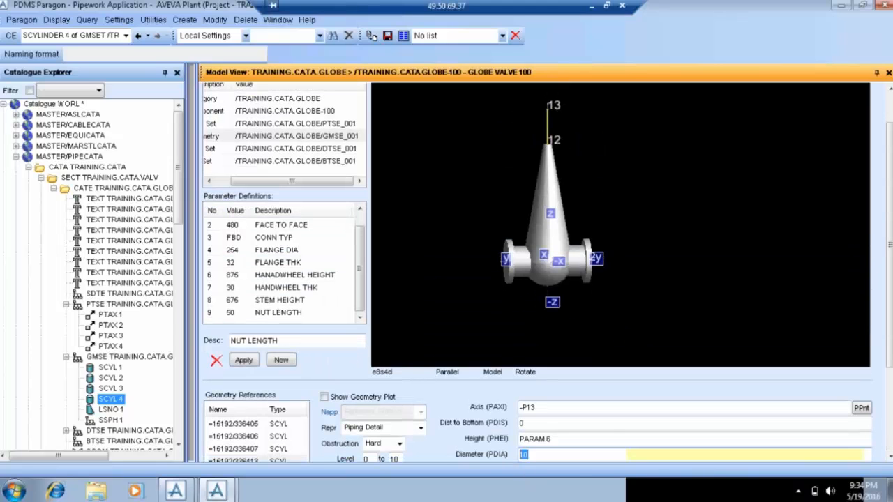
type("50")
scroll(643, 424, "down", 3)
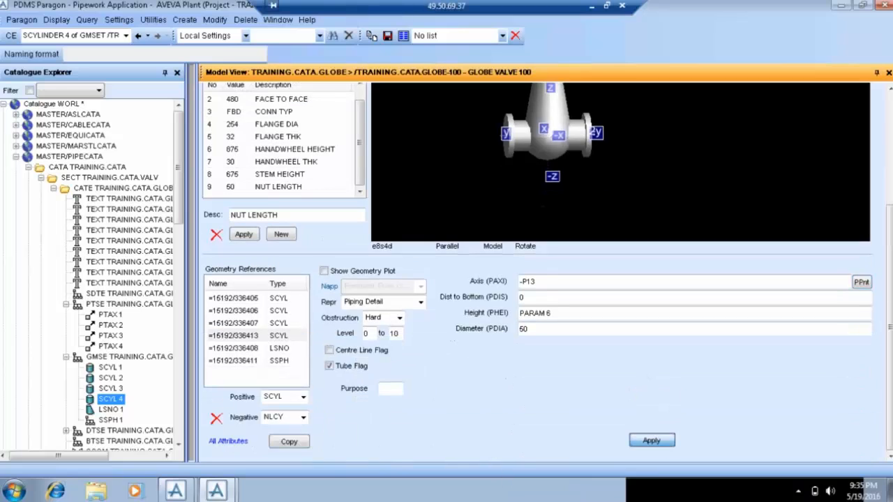
left_click(651, 440)
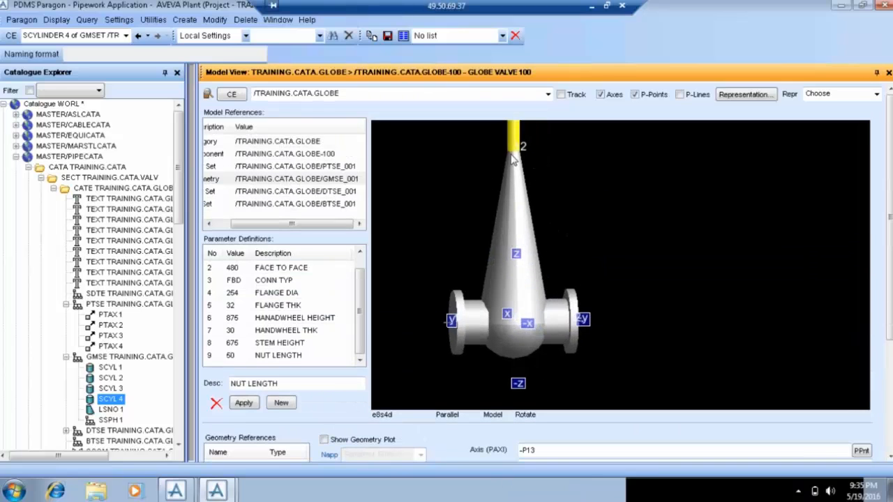
Examine the stem cylinder between P-points 12 and 13 from different angles and check its position on the valve.
scroll(531, 181, "down", 2)
scroll(526, 134, "up", 1)
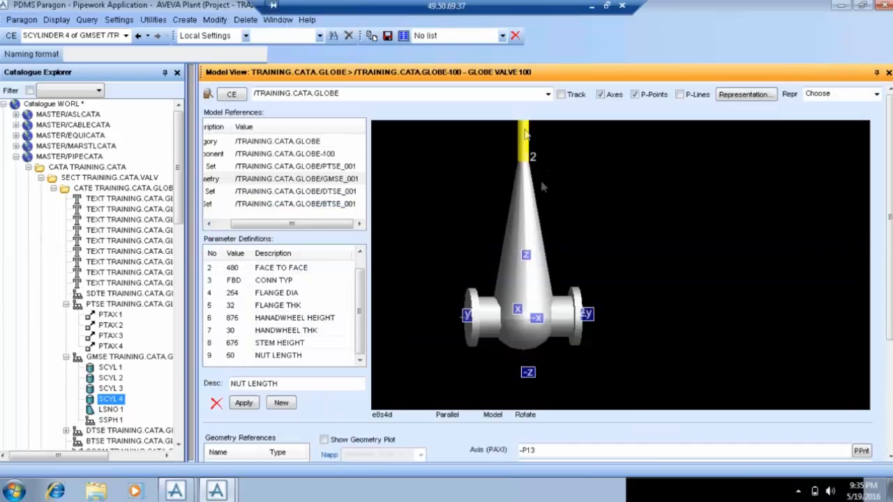
scroll(533, 146, "up", 3)
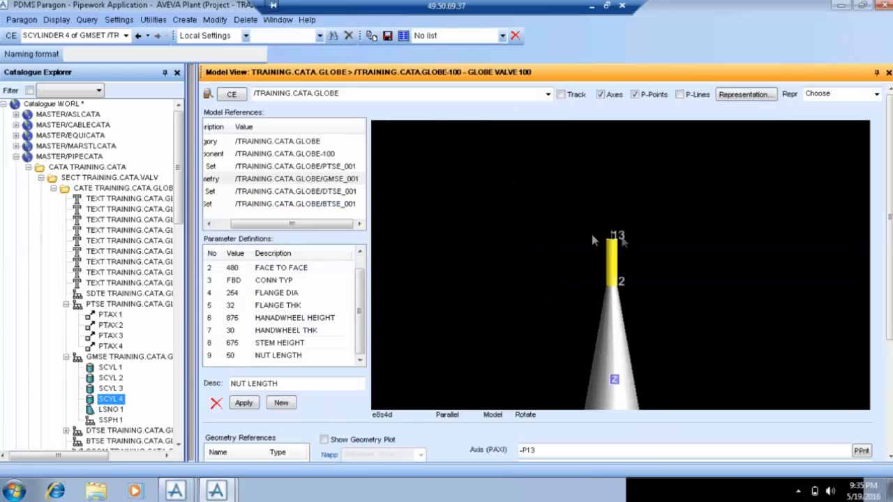
scroll(611, 233, "down", 3)
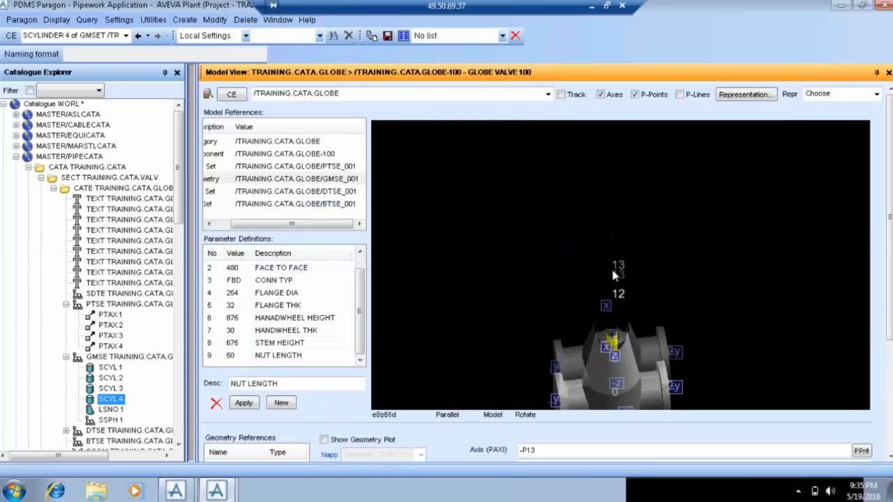
scroll(610, 252, "up", 1)
scroll(610, 247, "up", 2)
scroll(612, 242, "down", 1)
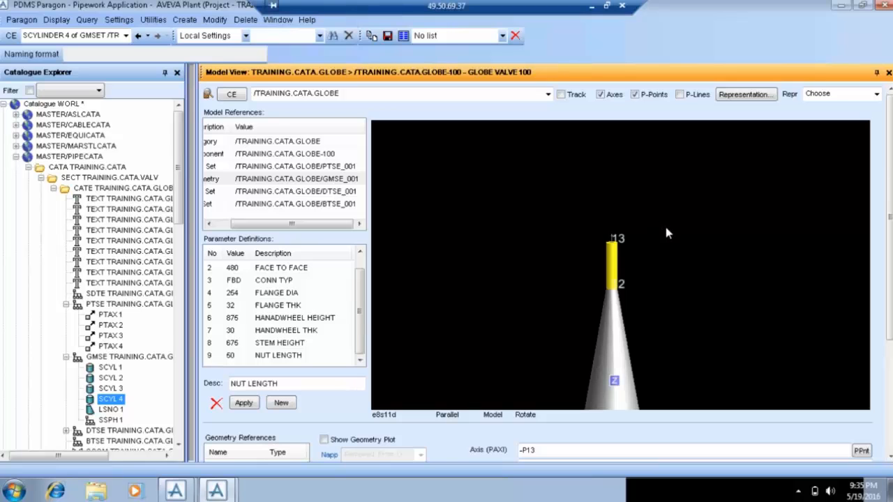
scroll(631, 312, "down", 3)
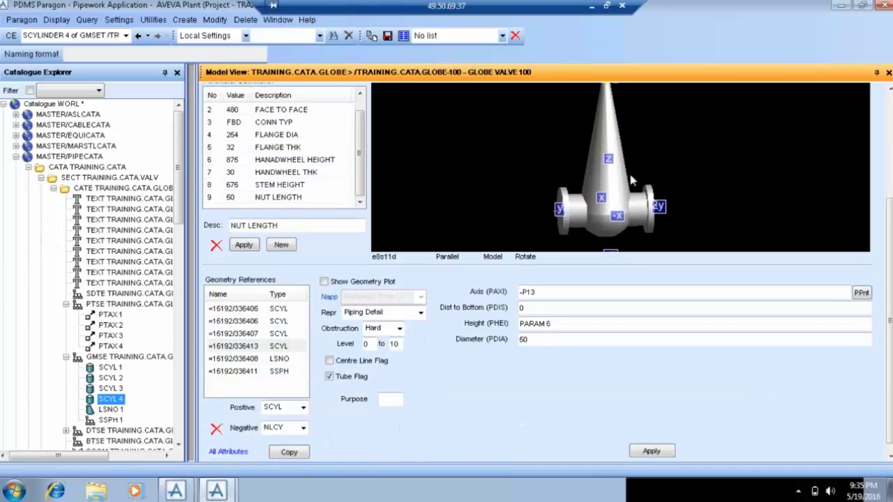
scroll(625, 166, "up", 3)
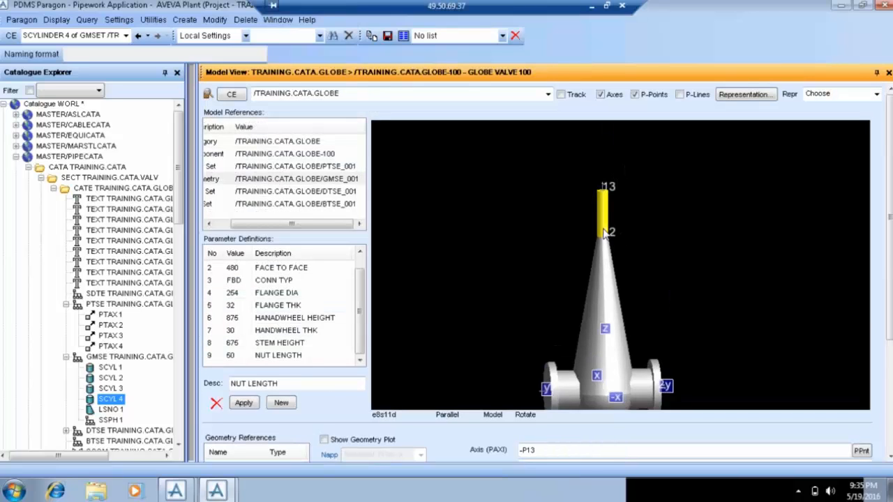
scroll(606, 234, "down", 3)
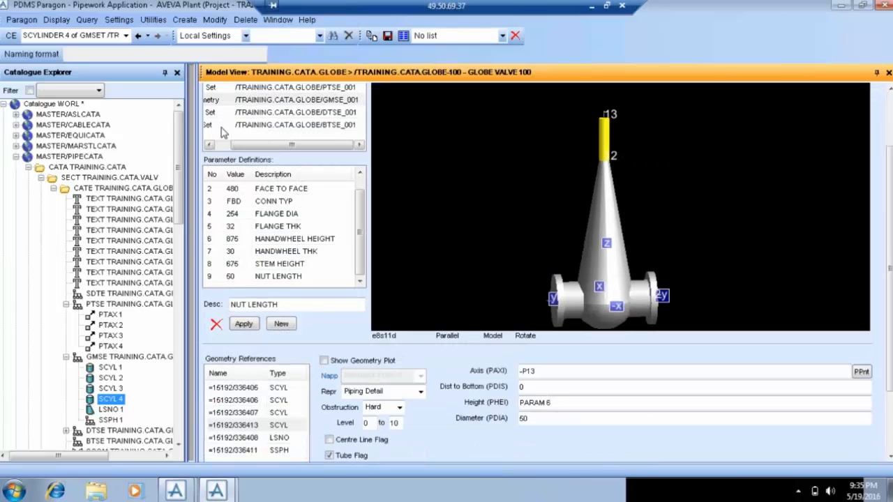
Return to point set PTSE_001 and create a new Cartesian P-point (PTCA) after P-point 13.
left_click(210, 90)
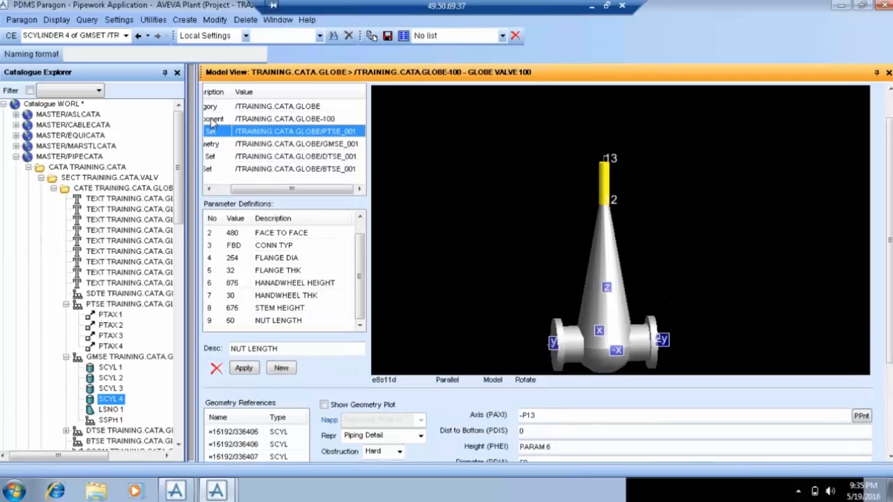
left_click(249, 454)
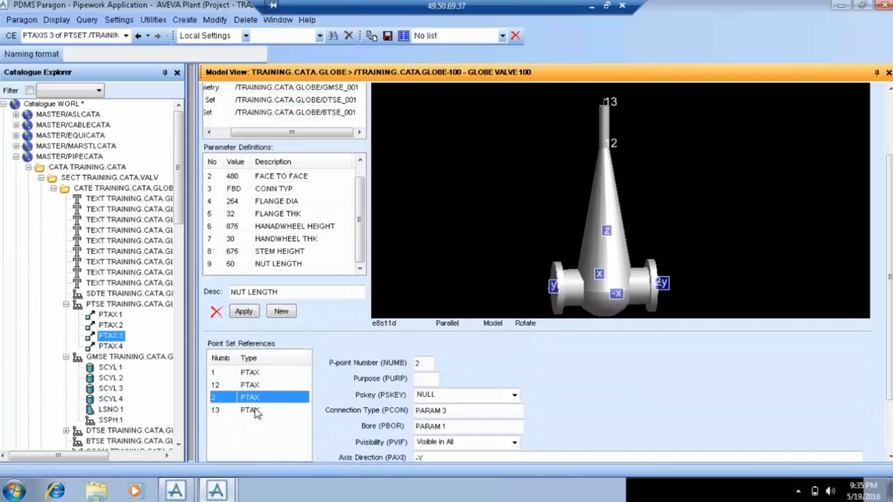
left_click(248, 409)
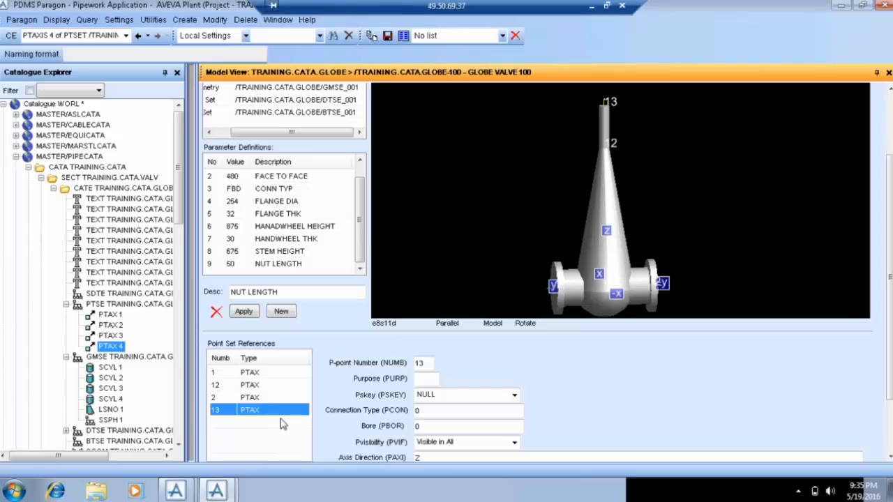
left_click_drag(890, 255, 889, 327)
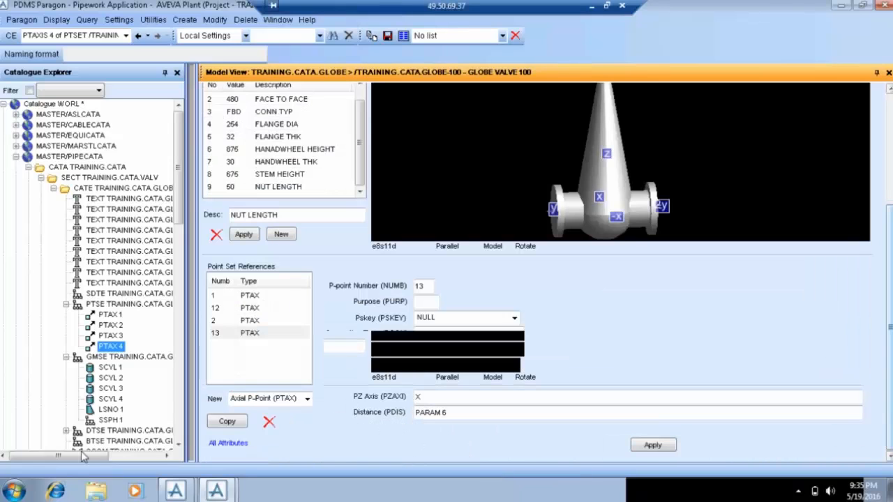
left_click(288, 402)
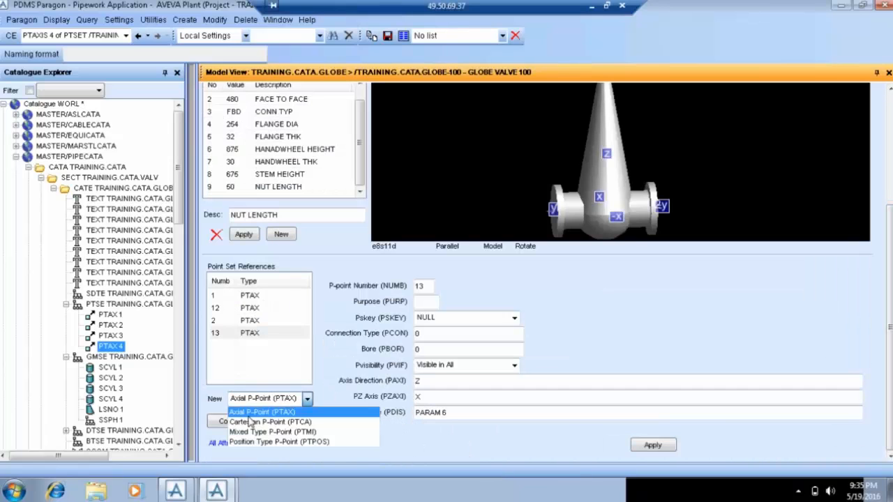
left_click(260, 421)
left_click(251, 346)
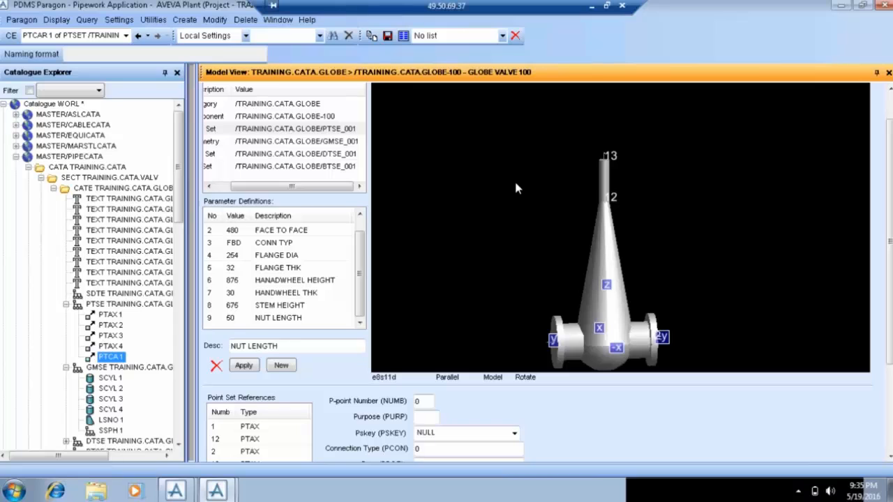
Enter number 14 and direction -Y for the new Cartesian P-point.
scroll(360, 335, "down", 2)
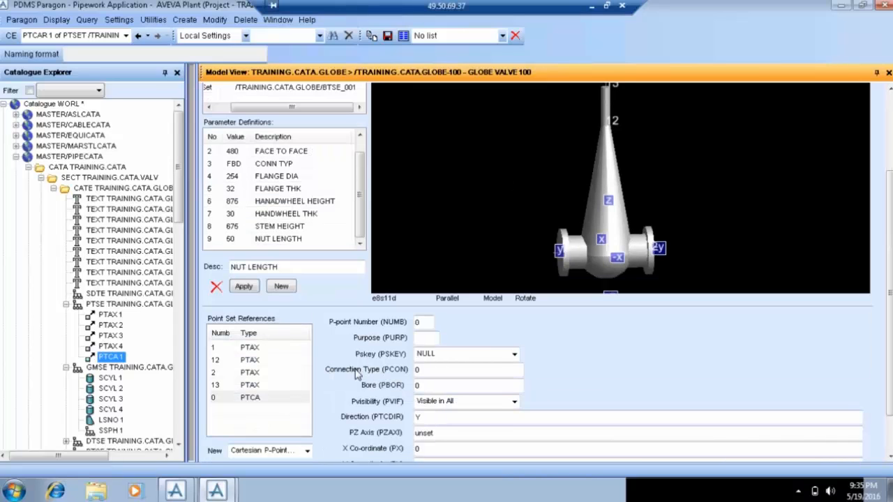
type("14")
key("Tab")
left_click(430, 417)
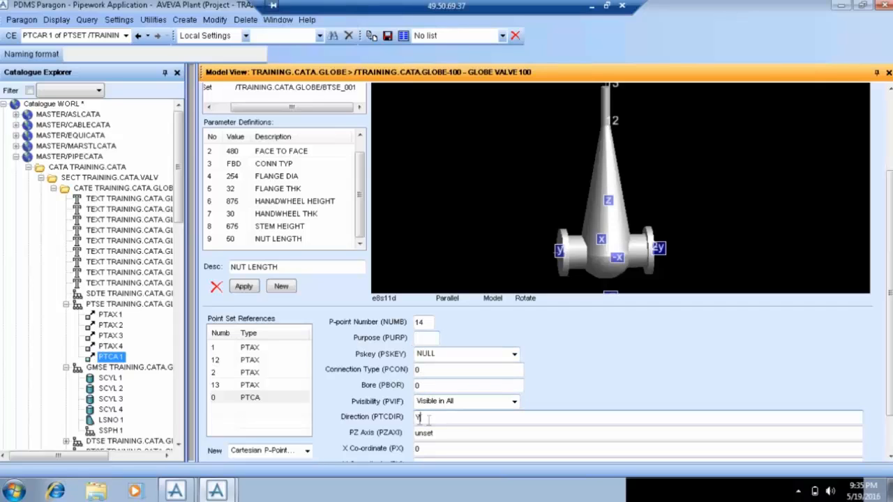
scroll(523, 249, "up", 2)
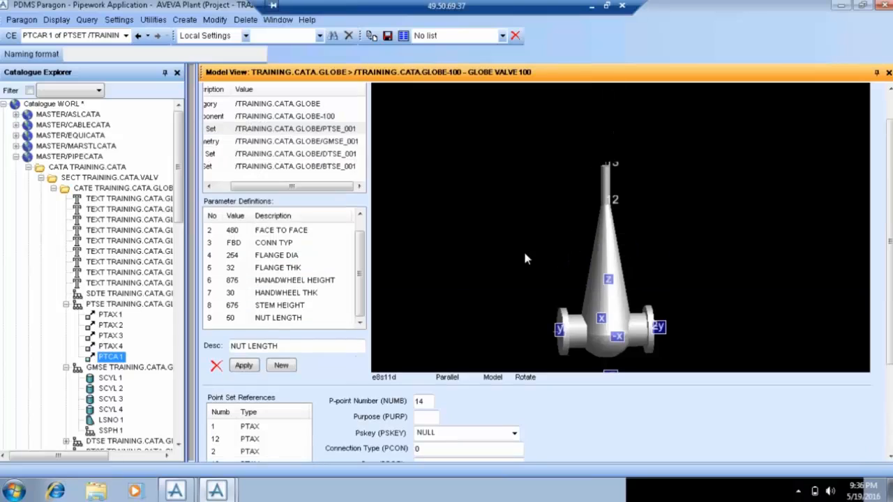
scroll(570, 327, "down", 1)
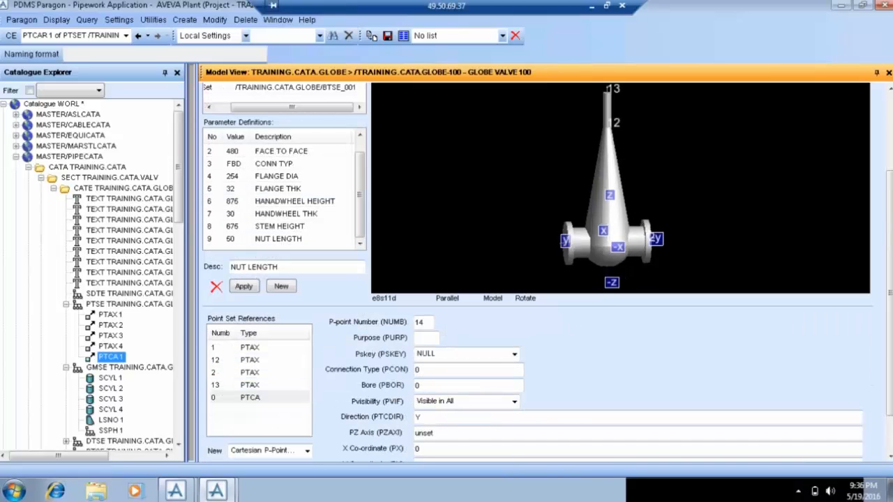
middle_click_drag(469, 181, 486, 204)
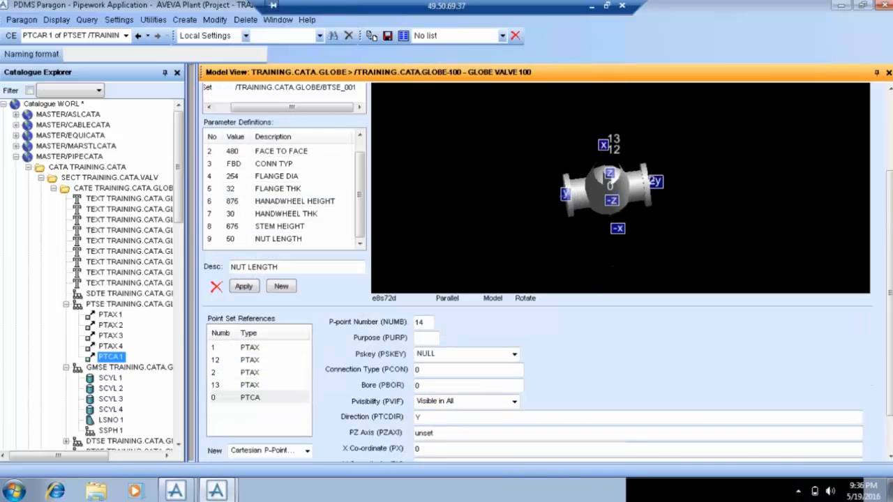
left_click(418, 417)
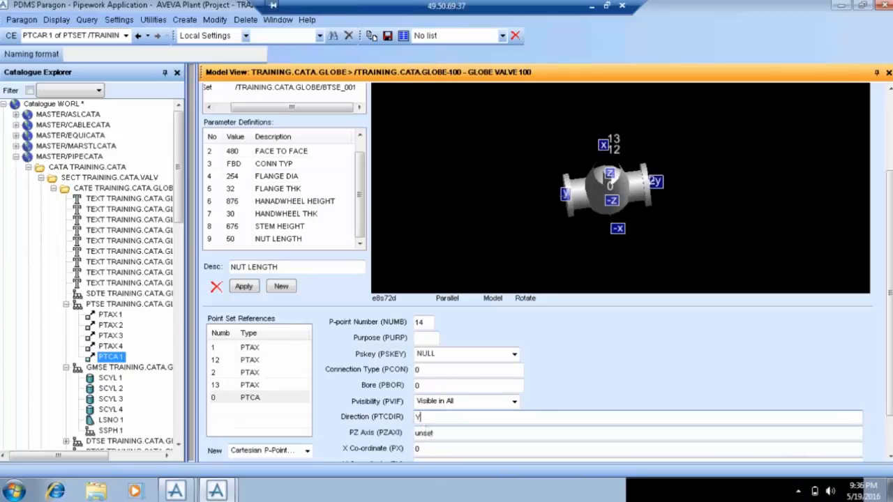
type("-")
left_click(433, 433)
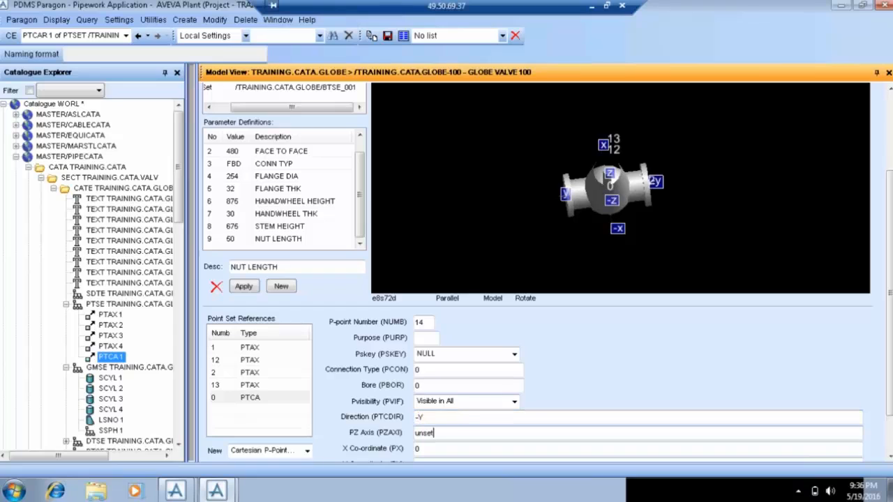
Enter PARA 6 as the Cartesian P-point's Z coordinate and open its Y coordinate for editing.
scroll(433, 423, "down", 1)
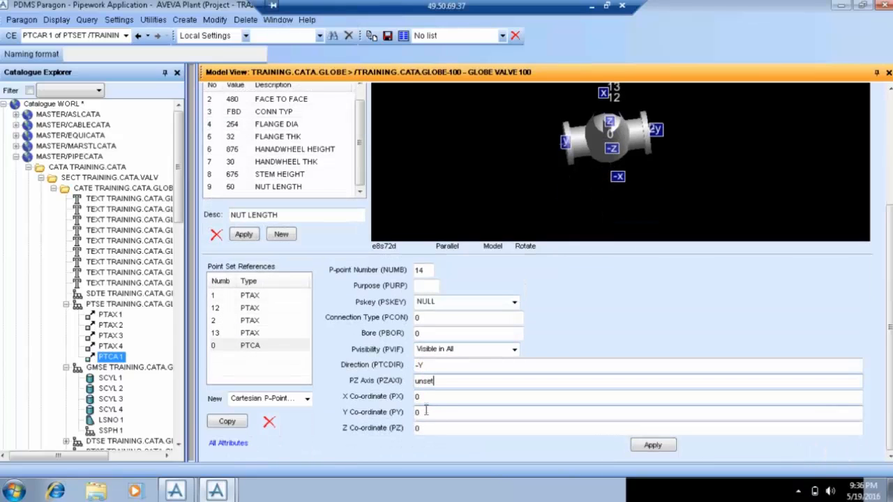
left_click(426, 429)
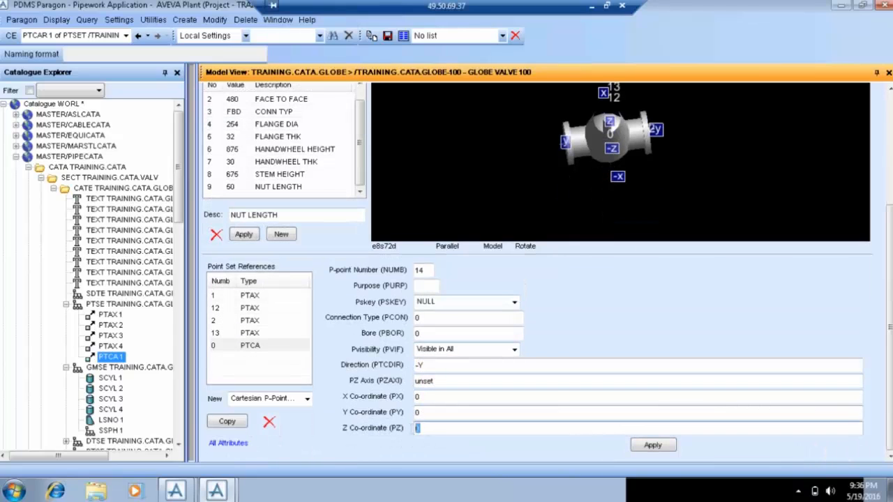
type("PARA ")
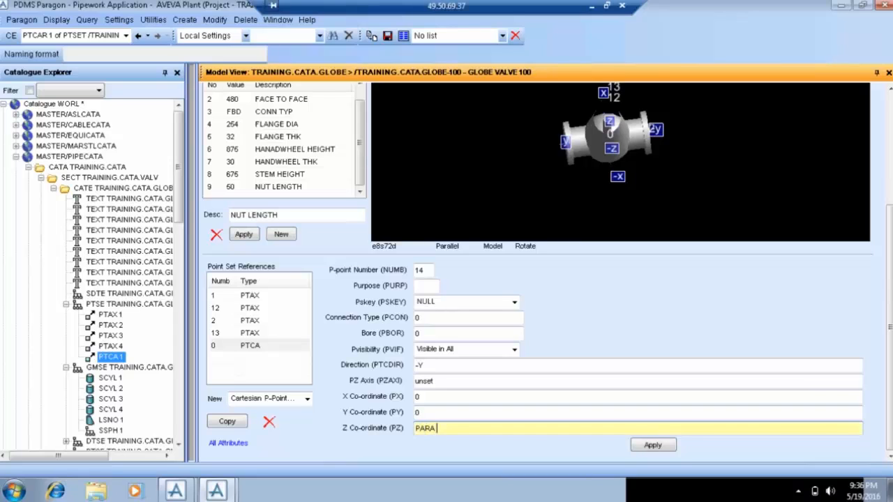
type("6")
left_click(410, 412)
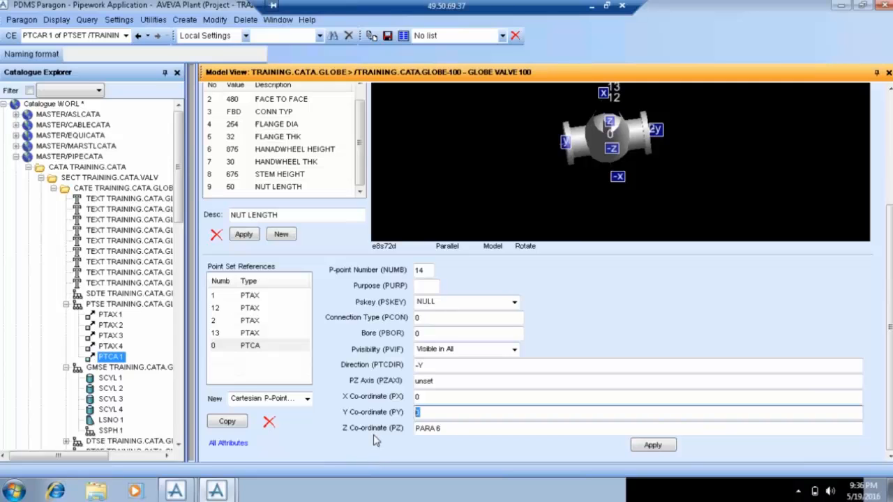
Add a new parameter definition with the description HANDWHEEL DIA.
scroll(380, 244, "up", 3)
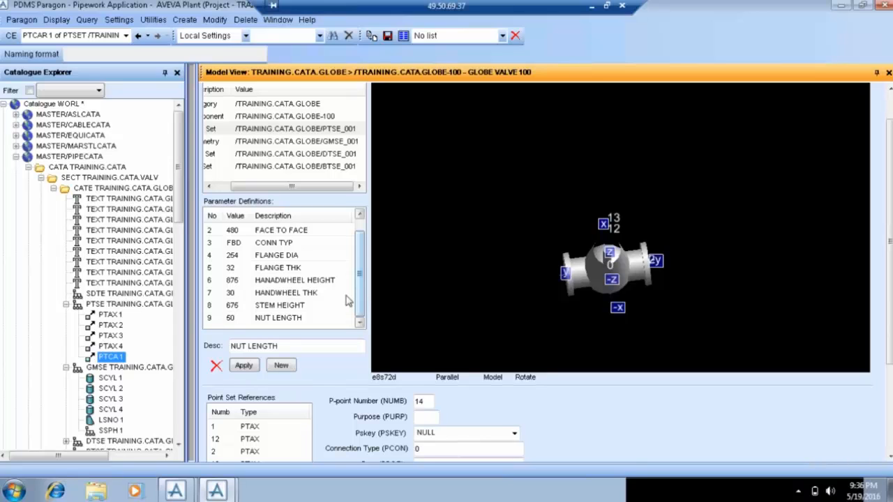
scroll(298, 309, "down", 3)
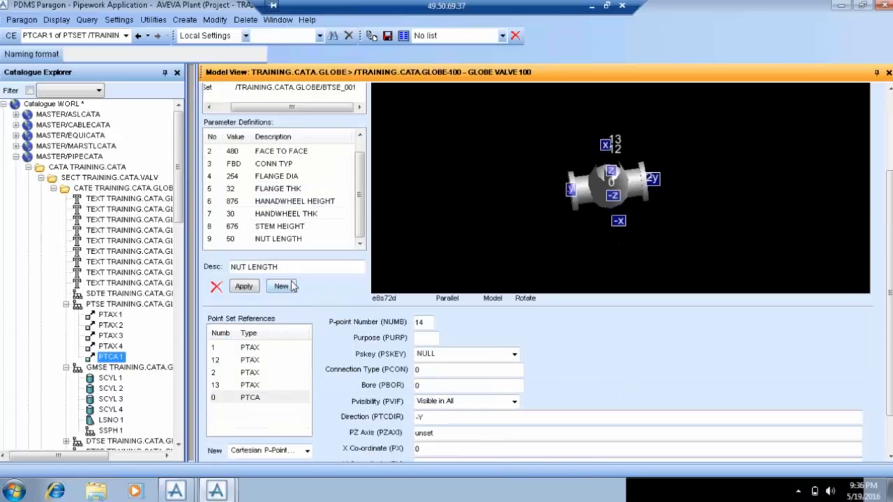
left_click_drag(289, 268, 222, 276)
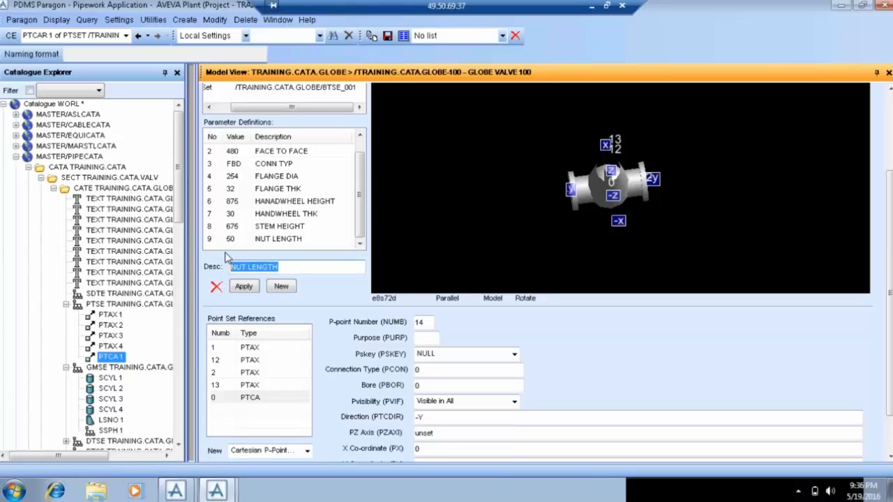
type("HAND")
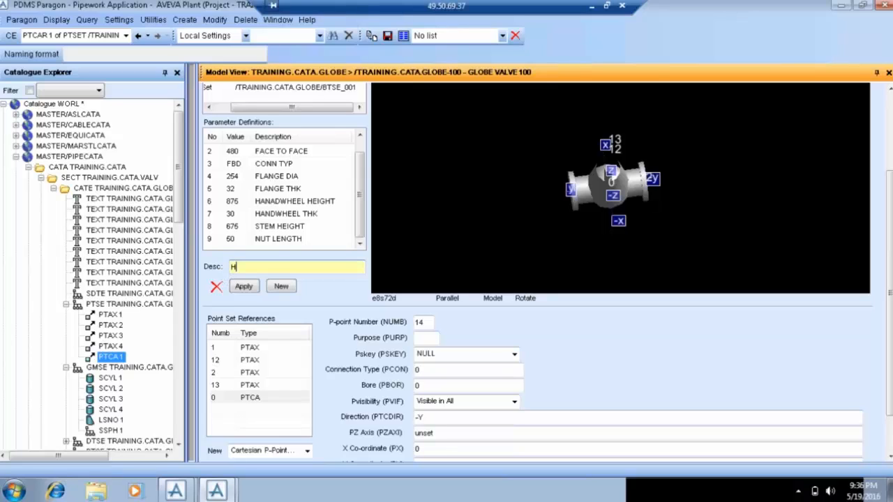
type("WHEEL DIA")
left_click(281, 286)
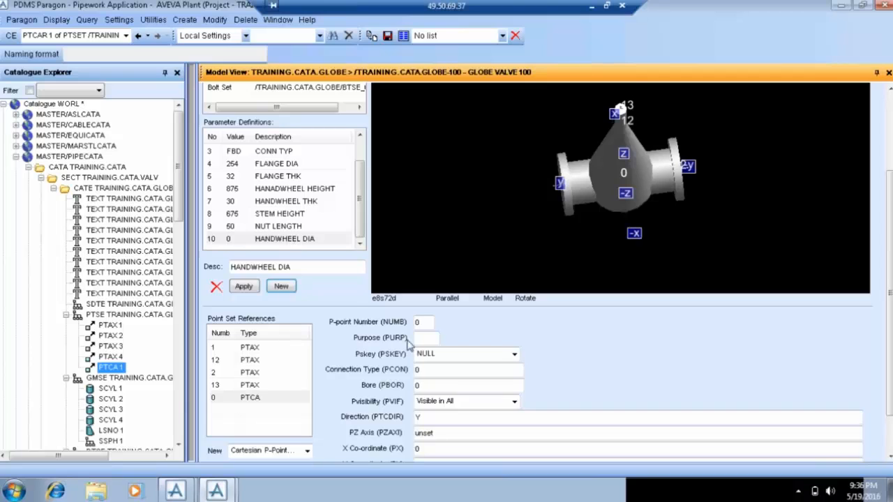
Select the new Cartesian P-point in the point set and enter number 14 with direction -Y.
scroll(410, 344, "down", 2)
left_click(266, 344)
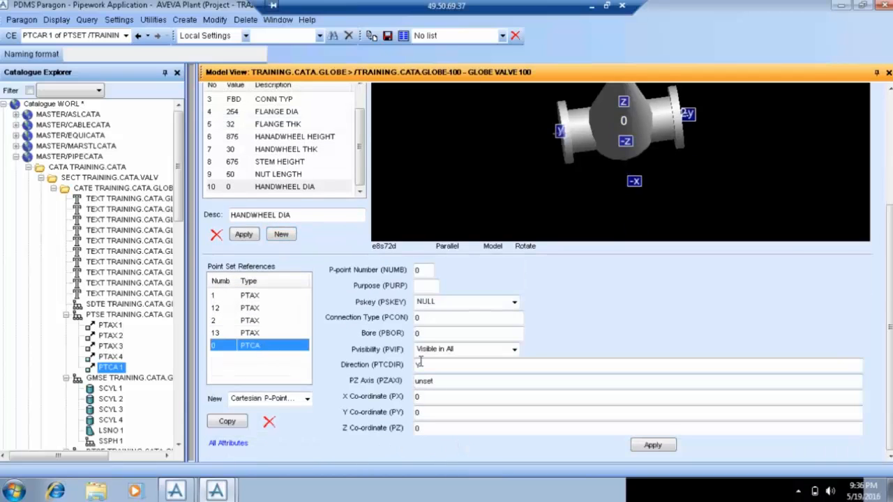
left_click(422, 270)
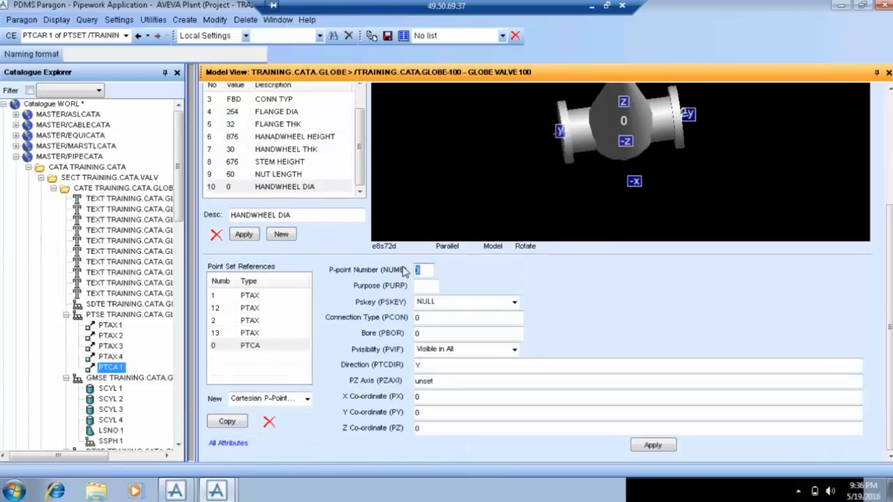
type("14")
left_click(411, 366)
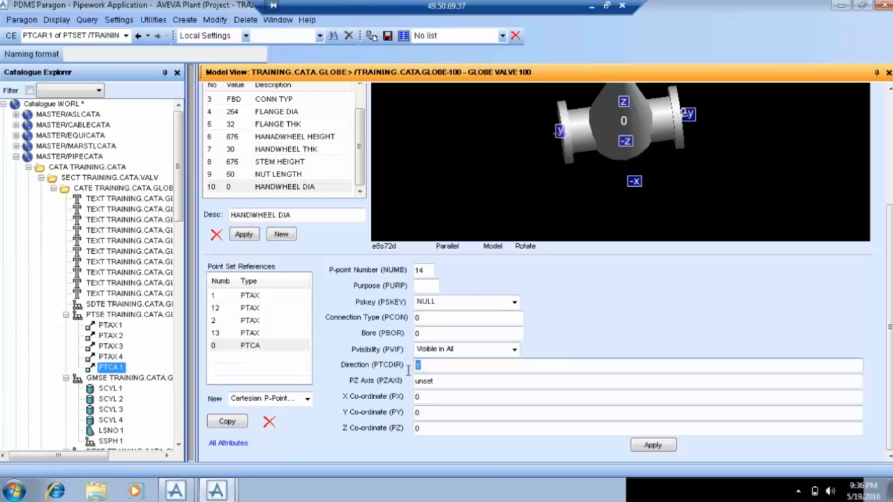
type("-Y")
Set P-point 14's Y coordinate to -PARA 10 and its Z coordinate to PARA 6, and apply the changes.
left_click(406, 412)
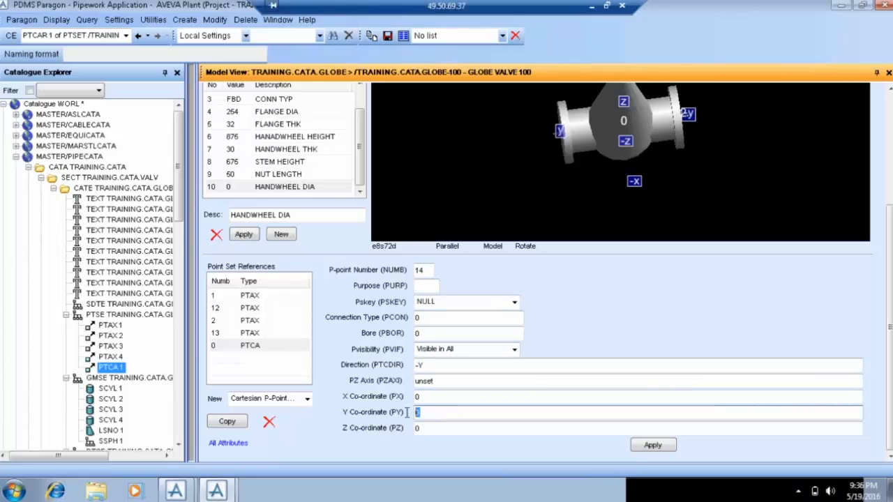
type("PARA 10")
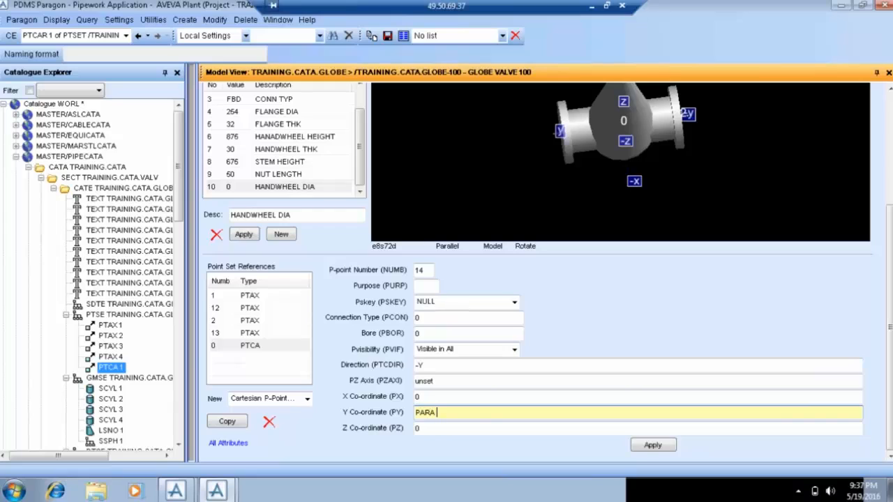
key("Tab")
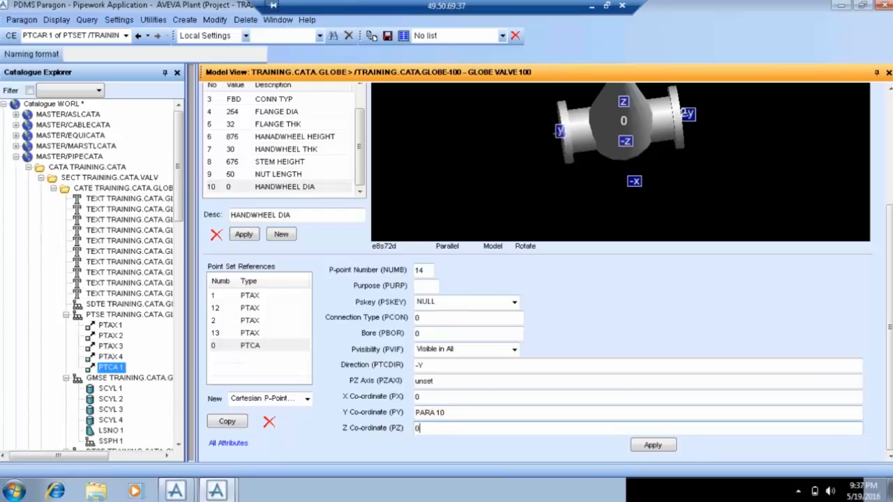
left_click(416, 412)
type("-")
key("Tab")
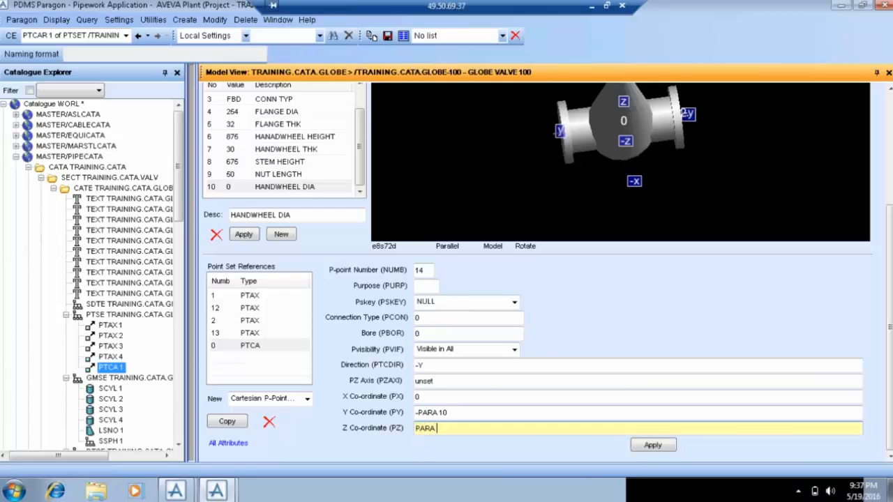
type("6")
left_click(652, 445)
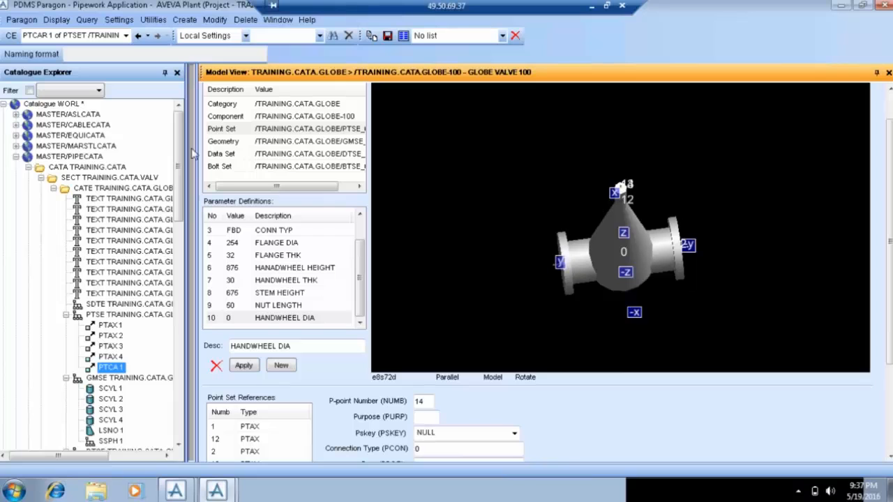
Set the handwheel diameter parameter (PA10) of component GLOBE-100 to 360 in the category's parameter table.
left_click(223, 104)
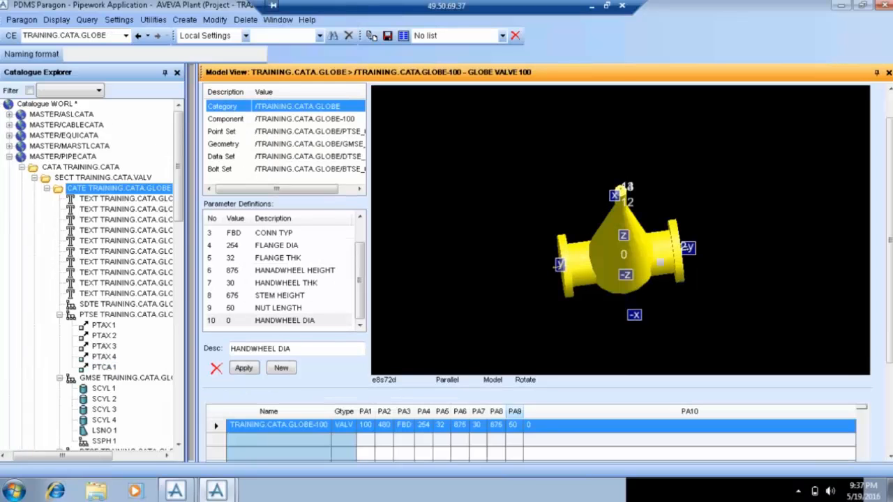
left_click(533, 429)
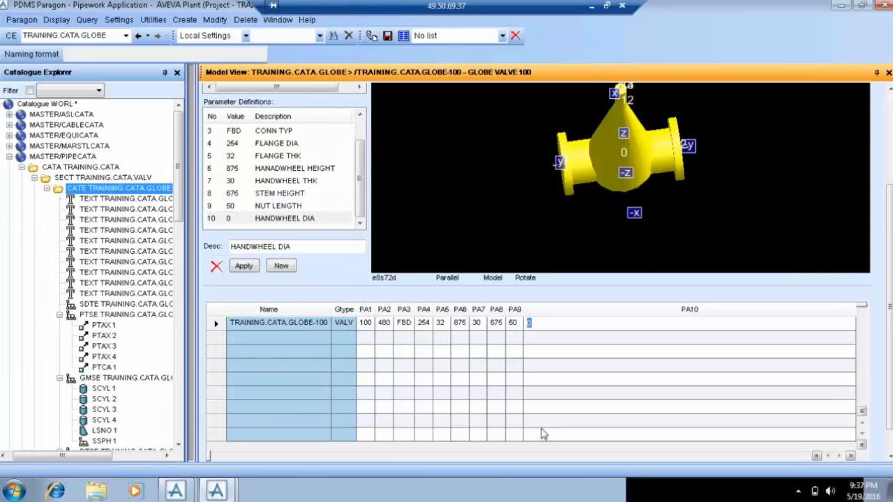
type("360")
key("Return")
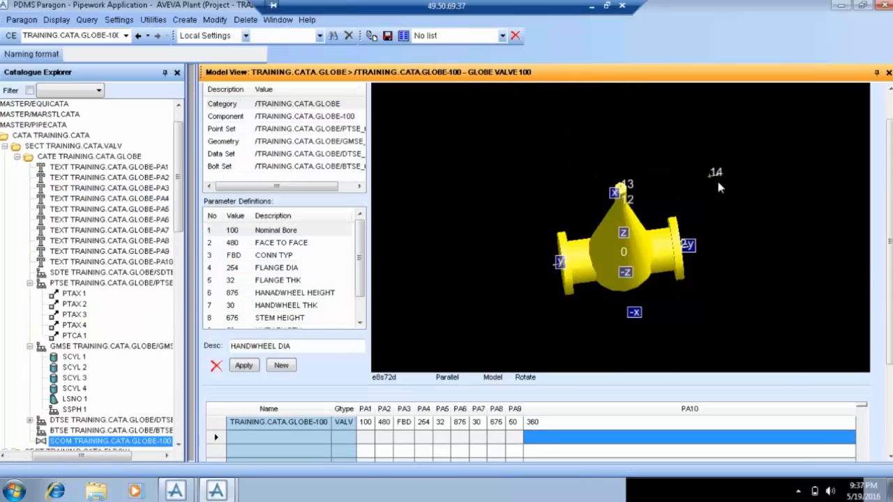
middle_click_drag(686, 210, 667, 234)
Return to point set PTSE_001 and change P-point 14's Y coordinate to - PARAM 10 / 2.
left_click(230, 131)
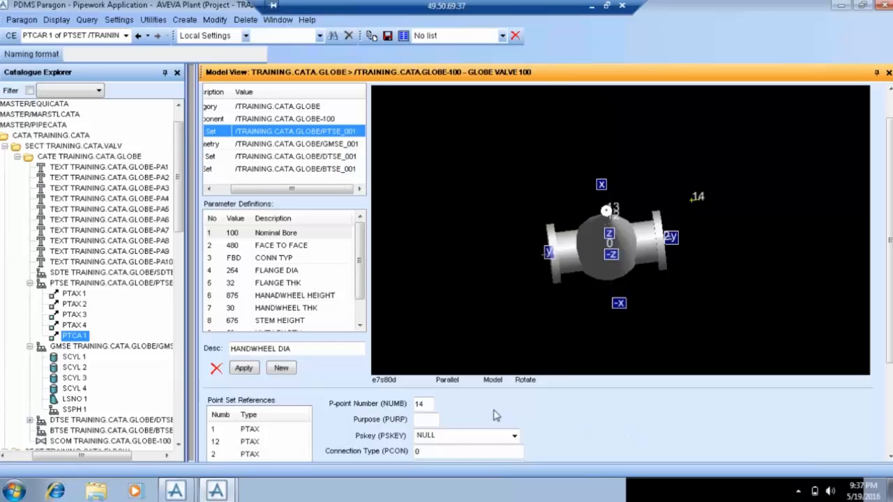
left_click(872, 319)
left_click_drag(889, 307, 889, 325)
scroll(746, 428, "down", 3)
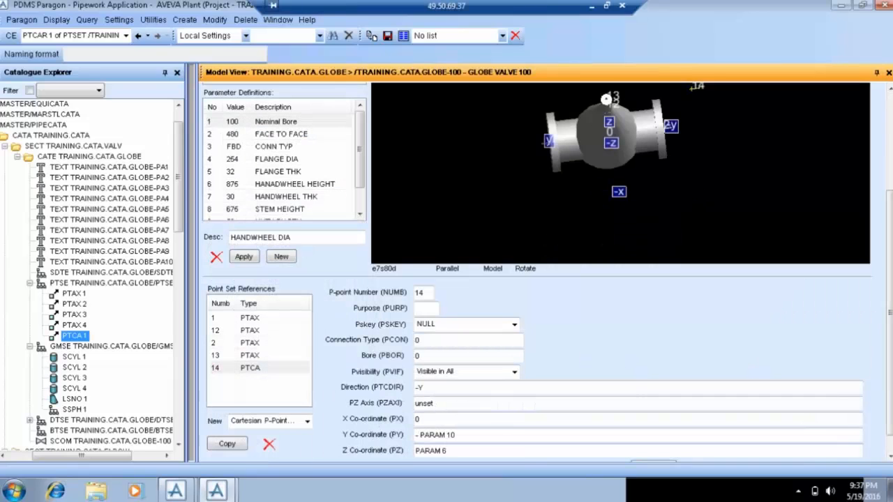
scroll(449, 440, "down", 1)
left_click(473, 414)
type("/ ")
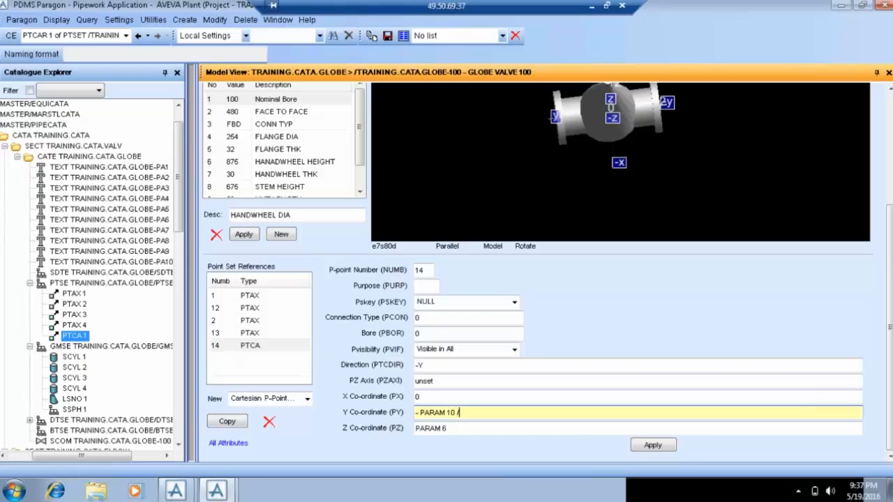
type("2")
key("Tab")
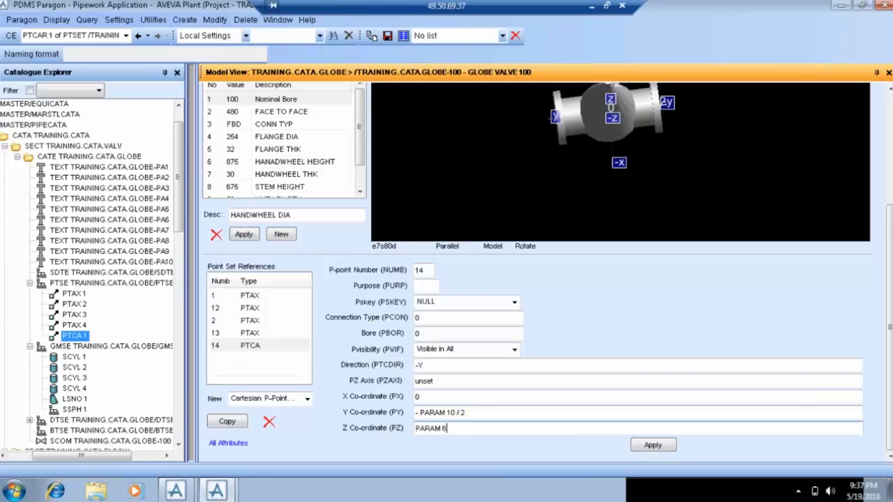
left_click(650, 447)
Change the direction of P-point 14 to X and apply it.
scroll(642, 270, "up", 4)
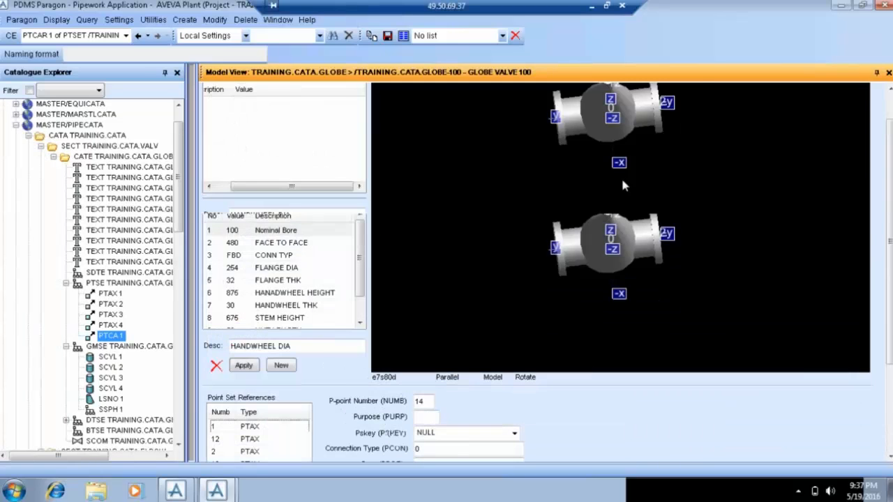
middle_click_drag(635, 236, 644, 250)
scroll(378, 287, "down", 3)
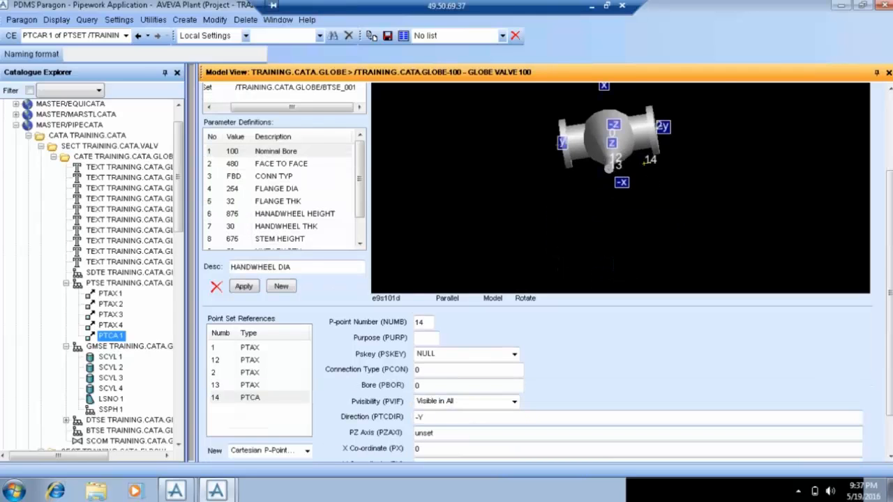
double_click(430, 417)
type("X")
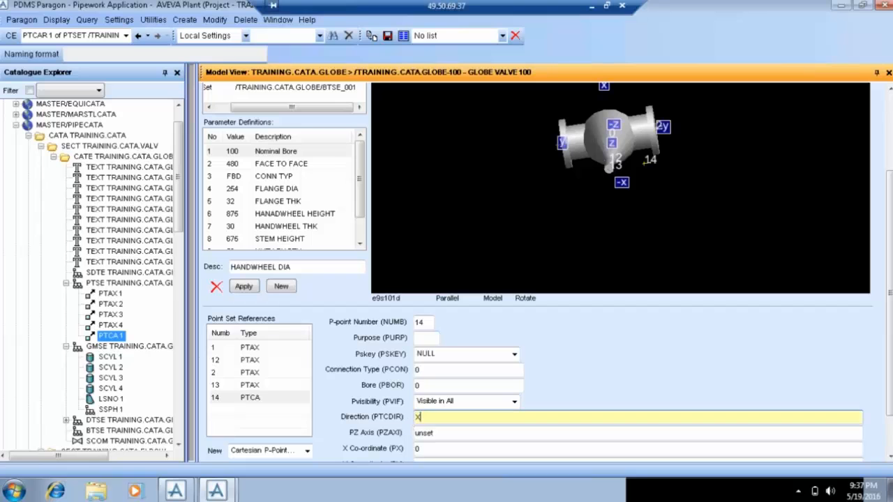
key("Tab")
scroll(658, 366, "down", 1)
left_click(595, 210)
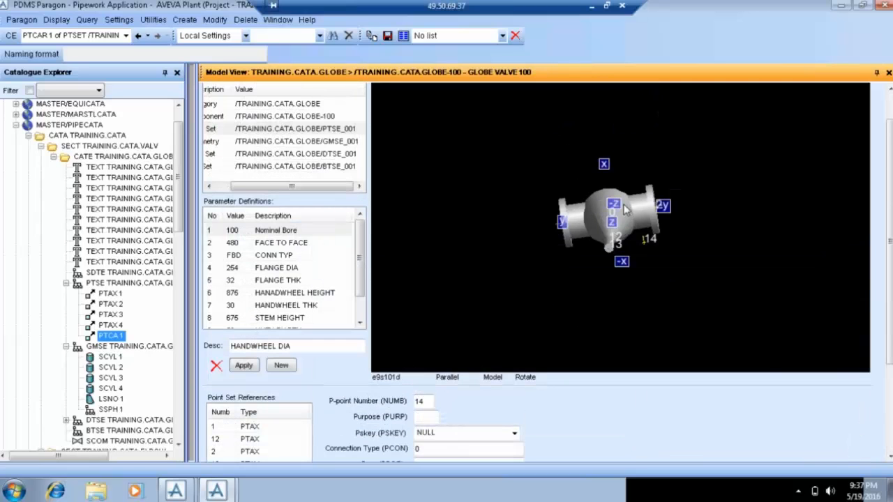
Copy P-point 14 as number 15 and remove the minus sign from its Y coordinate to mirror it across the stem.
scroll(625, 217, "down", 1)
scroll(626, 223, "down", 2)
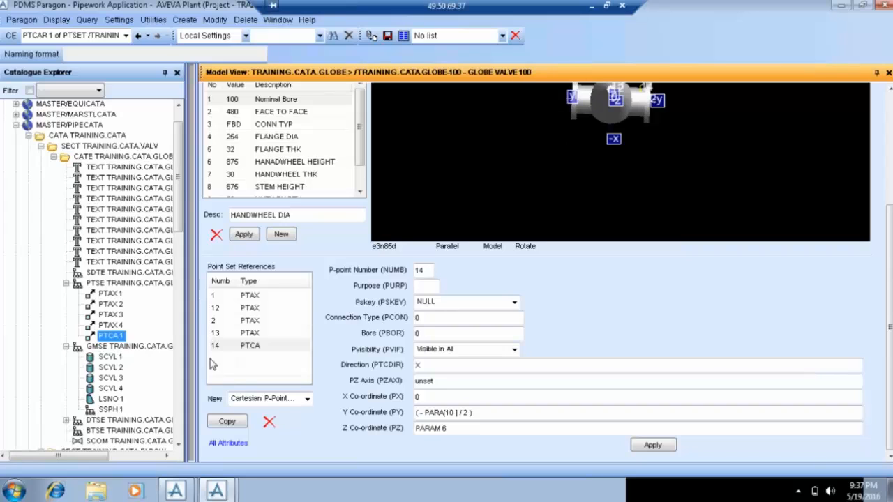
left_click(229, 424)
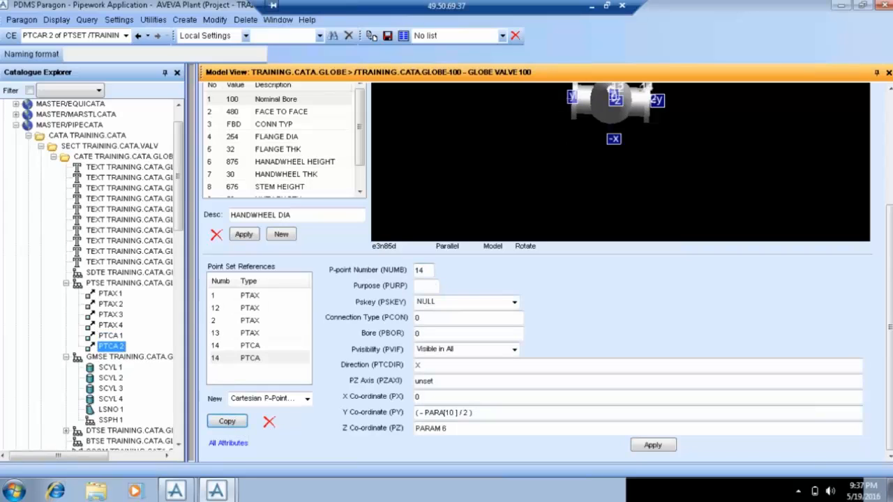
double_click(431, 274)
type("15")
key("Tab")
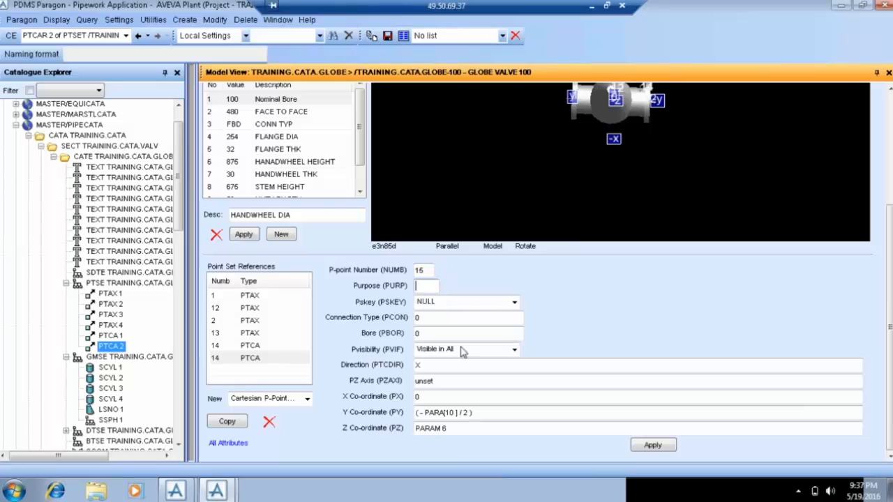
left_click(427, 414)
key("BackSpace")
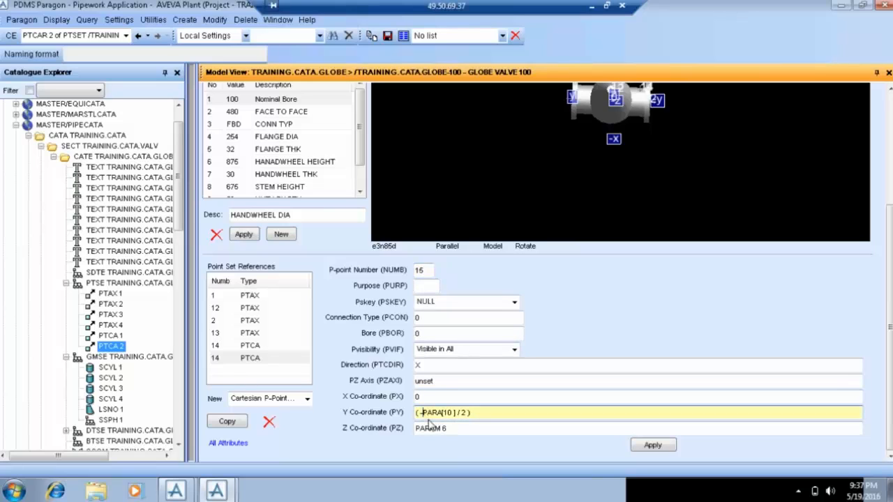
left_click(653, 445)
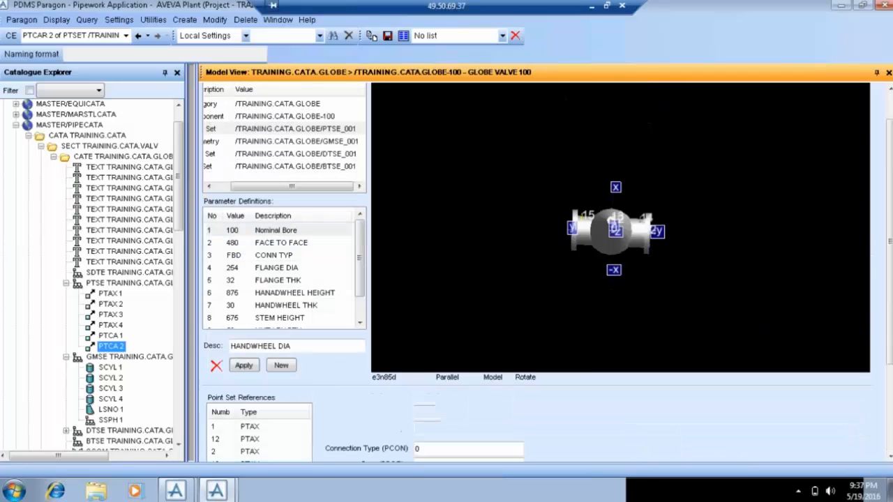
scroll(624, 301, "up", 2)
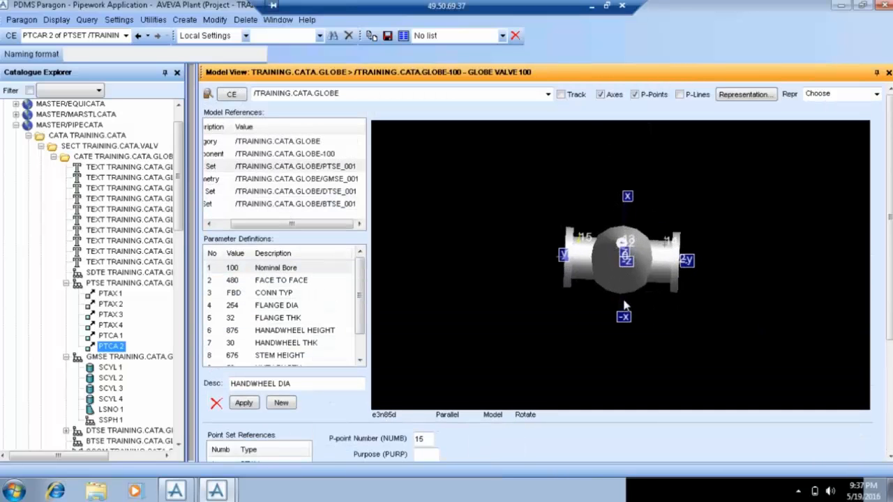
middle_click_drag(625, 300, 602, 230)
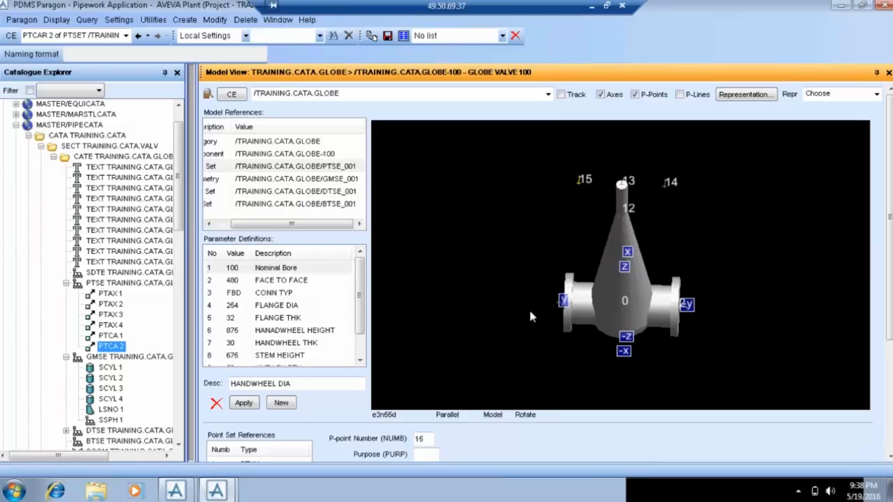
Add a positive SRTO (torus) primitive to geometry set GMSE_001 for the handwheel.
left_click(230, 154)
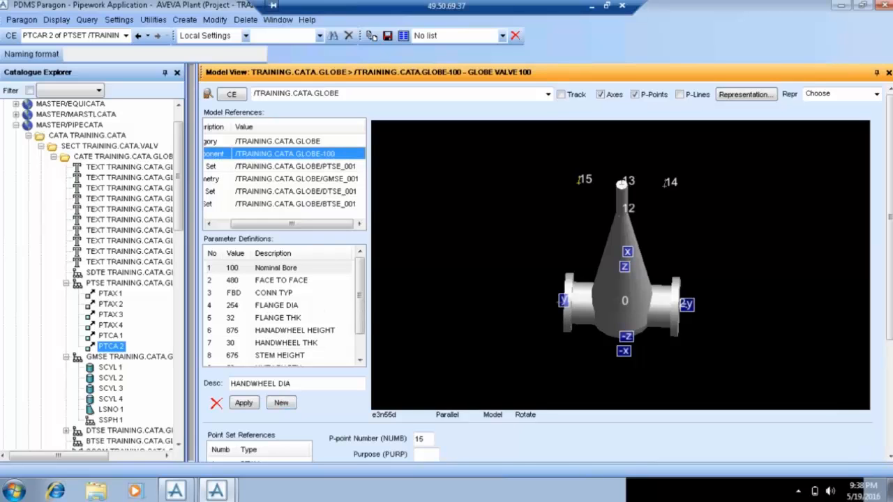
left_click_drag(362, 318, 362, 353)
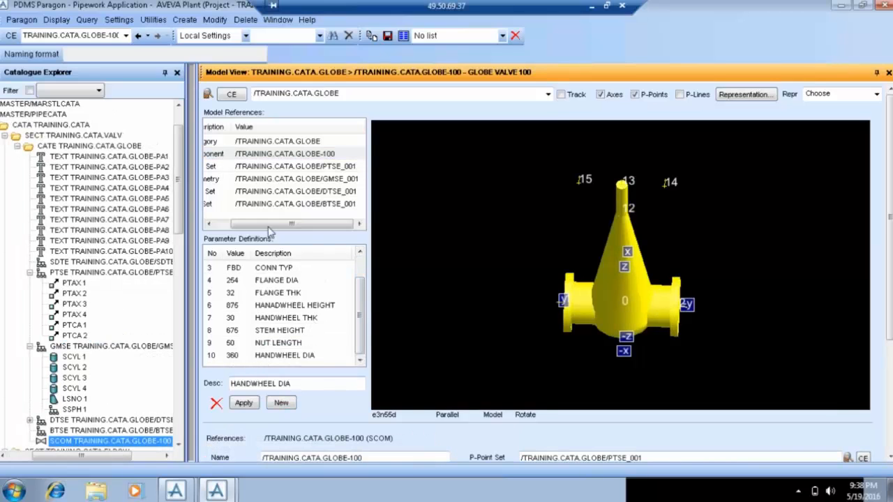
left_click(215, 180)
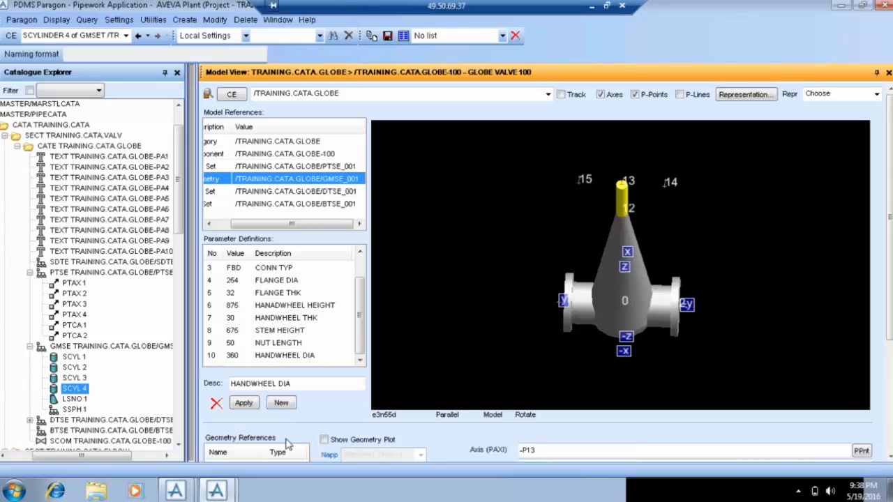
left_click(383, 348)
scroll(382, 348, "down", 3)
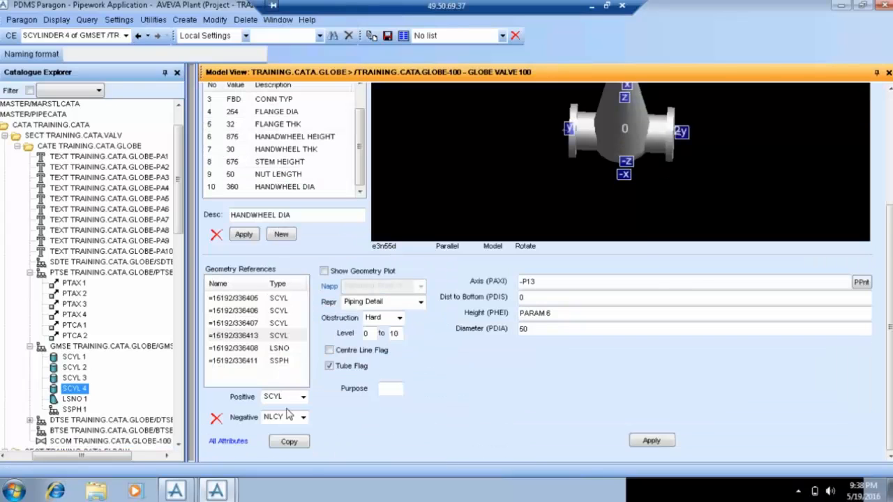
left_click(292, 397)
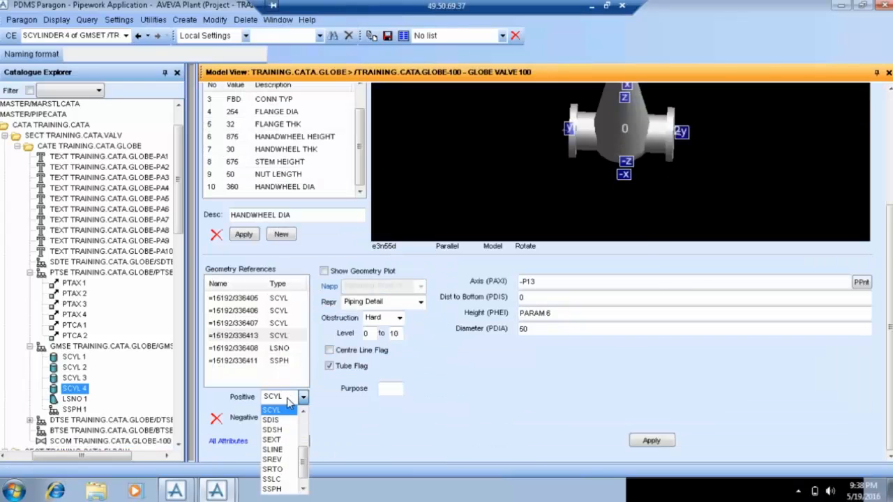
left_click(278, 471)
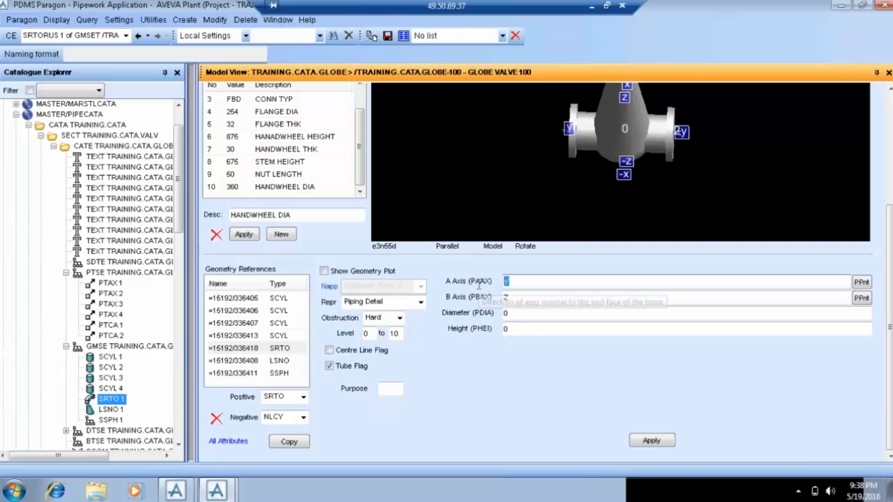
Enter P14 as the new torus's A axis and P16 as its B axis.
type("P14")
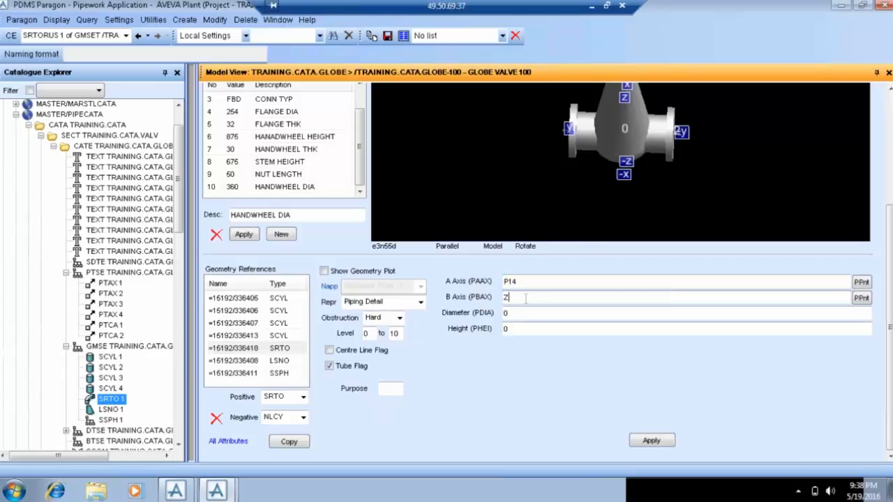
type("P1")
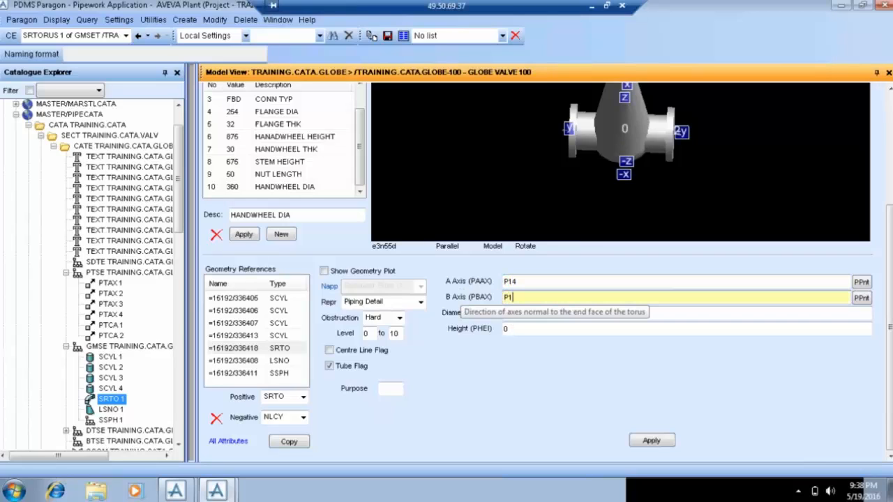
type("6")
key("Return")
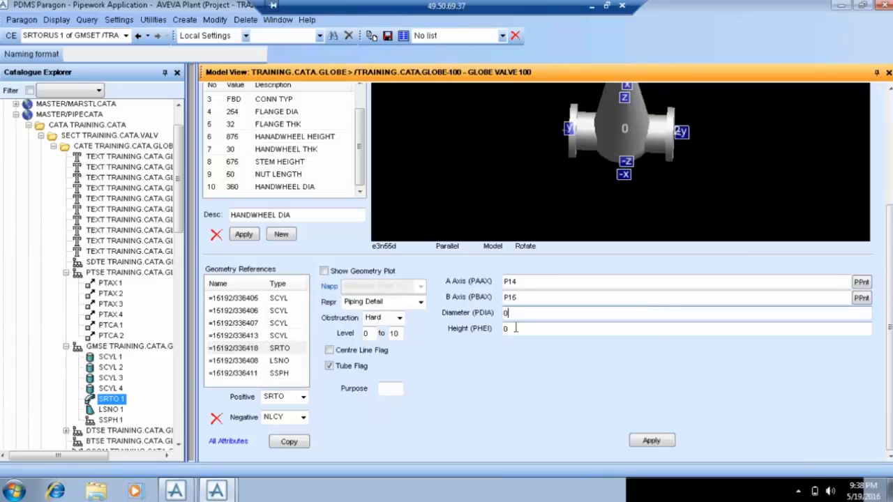
Show the geometry plot and delete the rectangular torus (SRTO) from geometry set GMSE_001.
left_click(368, 272)
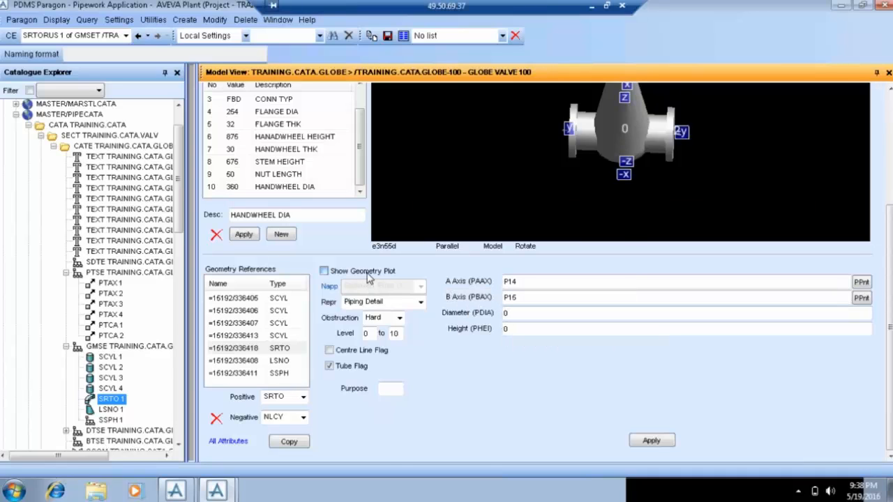
scroll(447, 335, "down", 3)
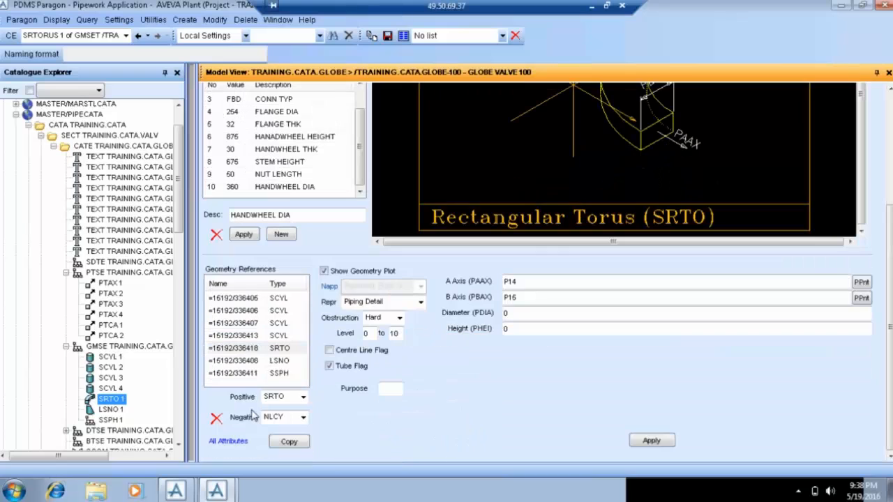
left_click(278, 373)
left_click(278, 348)
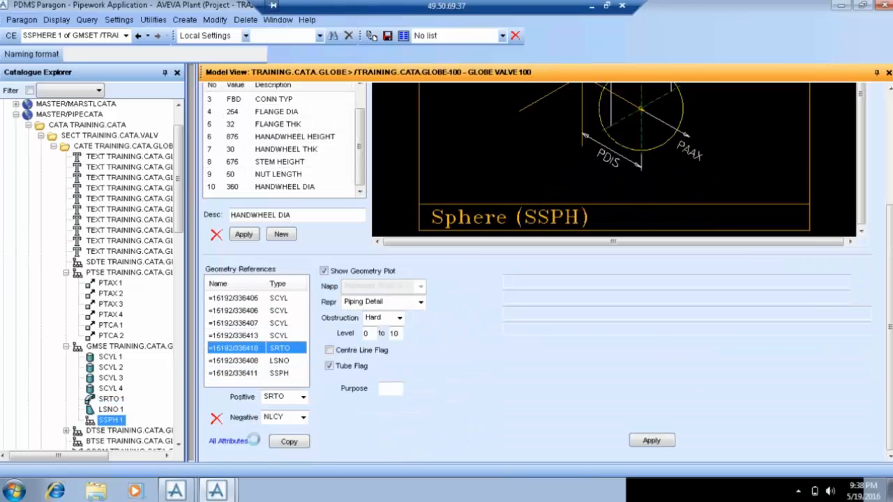
left_click(217, 419)
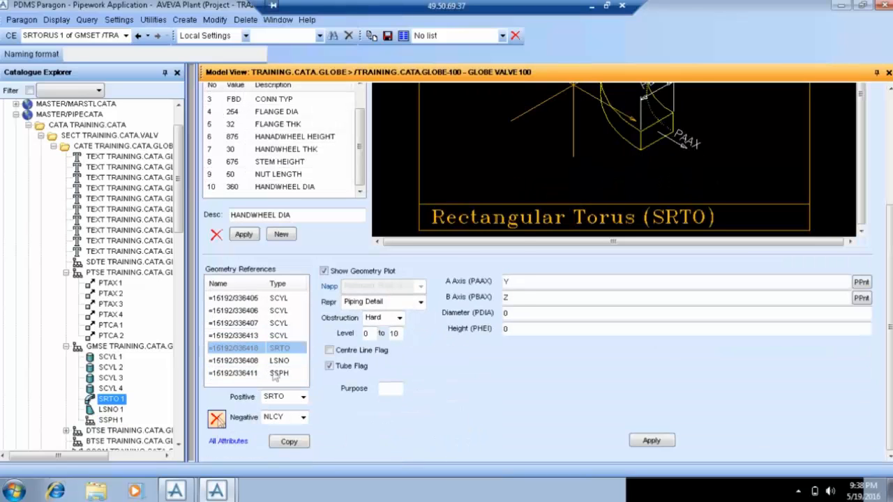
left_click(382, 297)
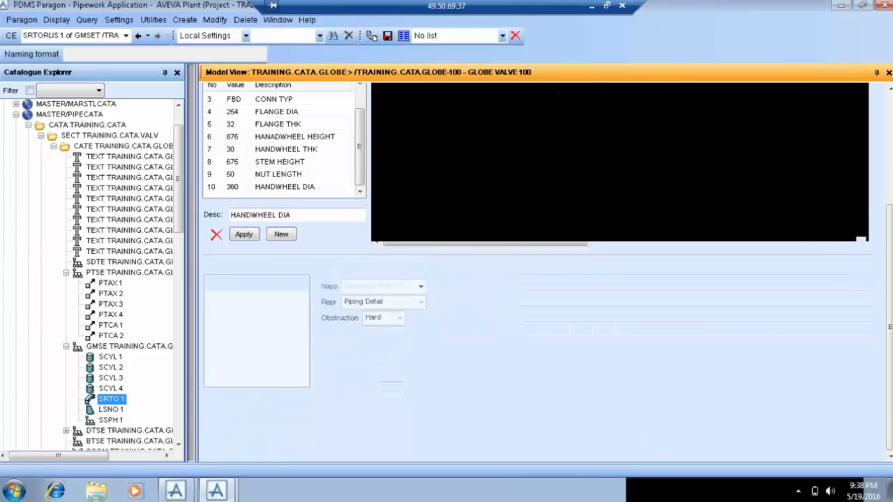
Try to add a positive SCTO (circular torus) primitive after the fourth cylinder in the geometry set.
left_click(294, 398)
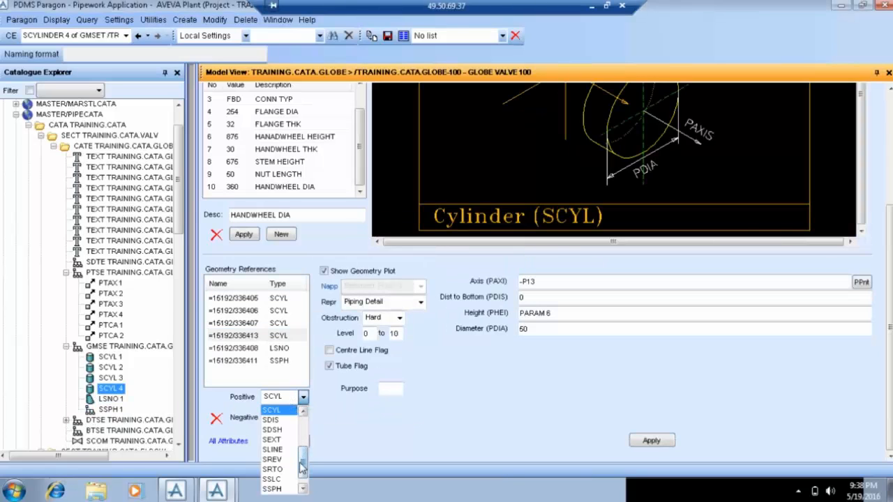
left_click_drag(306, 465, 311, 436)
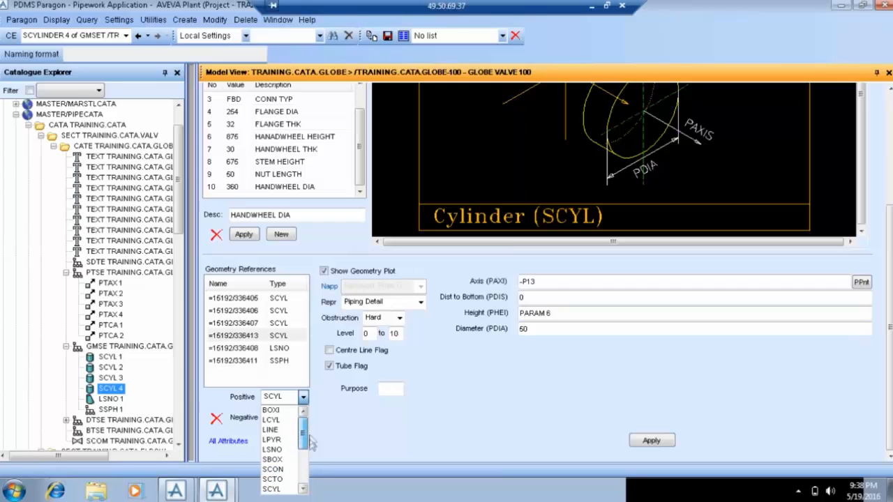
left_click(272, 480)
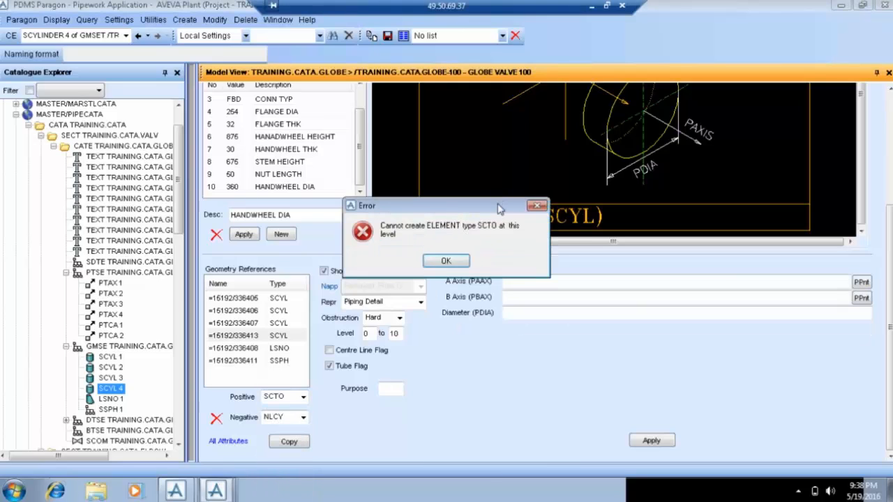
left_click(446, 261)
Add a positive SCTO (circular torus) primitive after the sphere in geometry set GMSE_001.
left_click(273, 349)
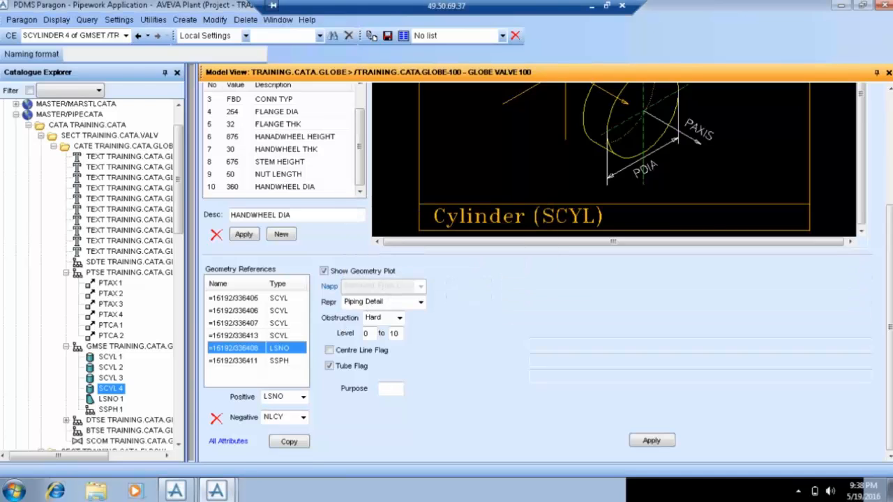
left_click(279, 361)
left_click(293, 397)
scroll(297, 429, "up", 3)
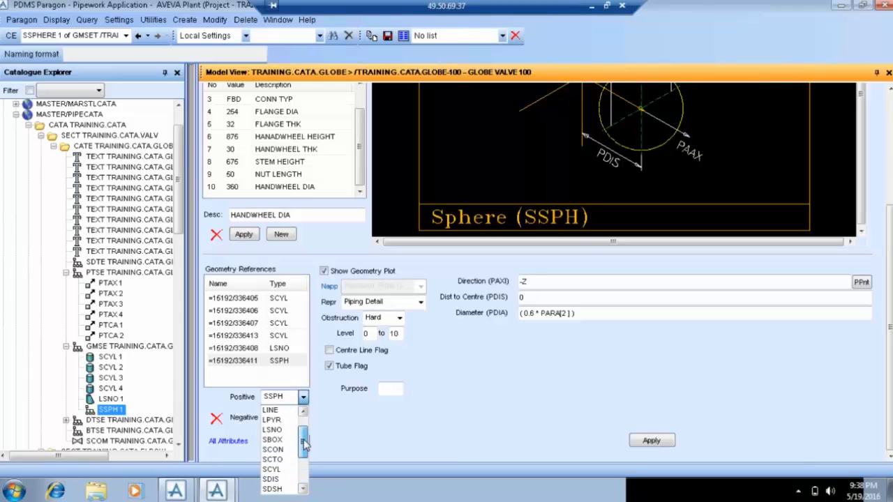
left_click(272, 469)
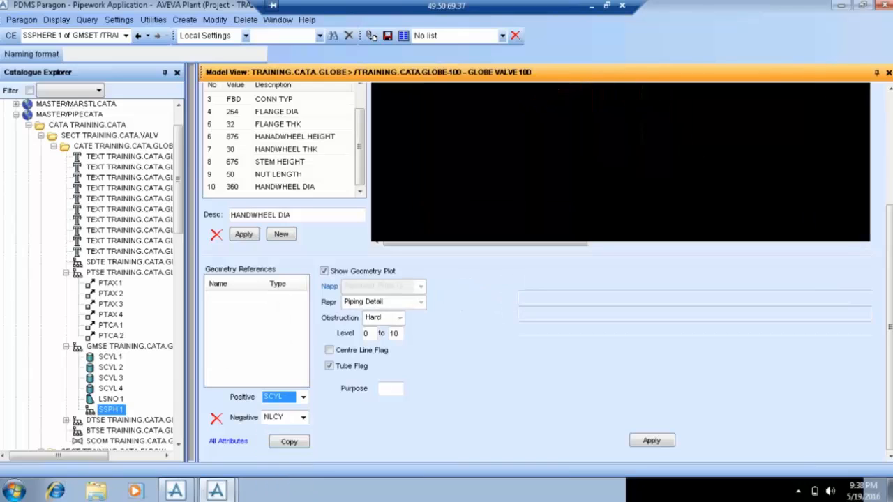
scroll(521, 307, "down", 3)
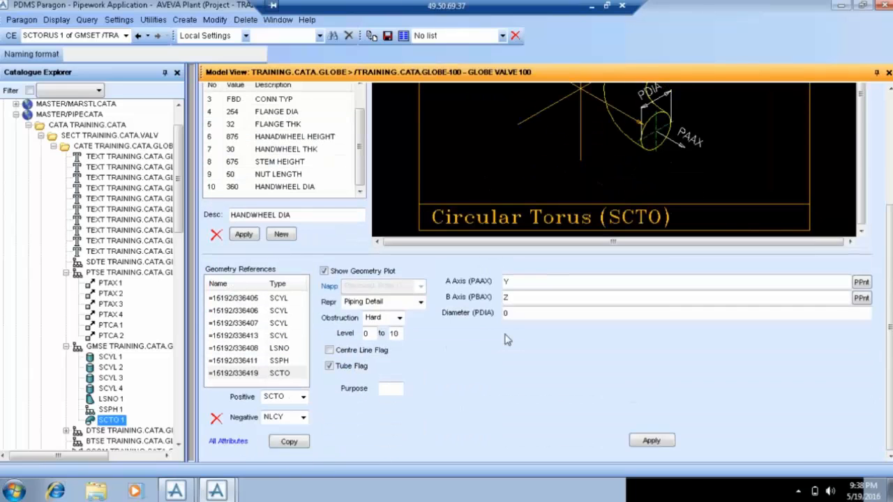
Enter P14 as the circular torus's A axis and P15 as its B axis.
left_click_drag(515, 281, 486, 282)
type("P14")
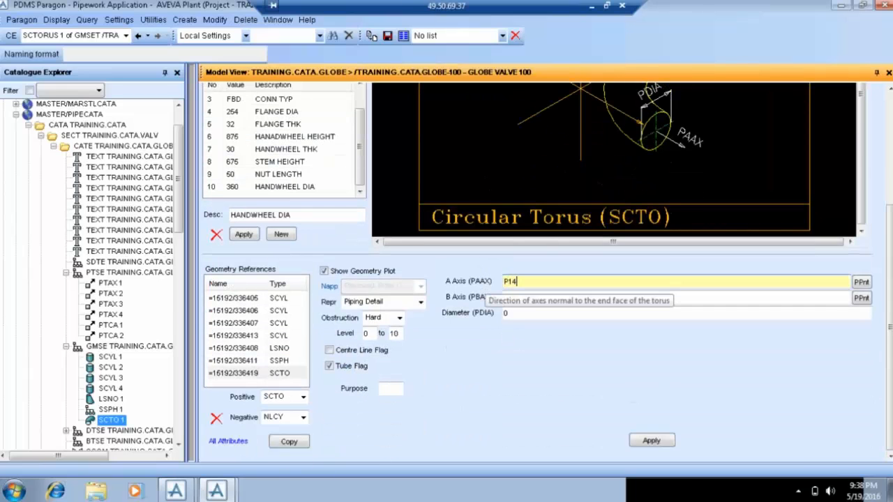
key("Tab")
type("Z")
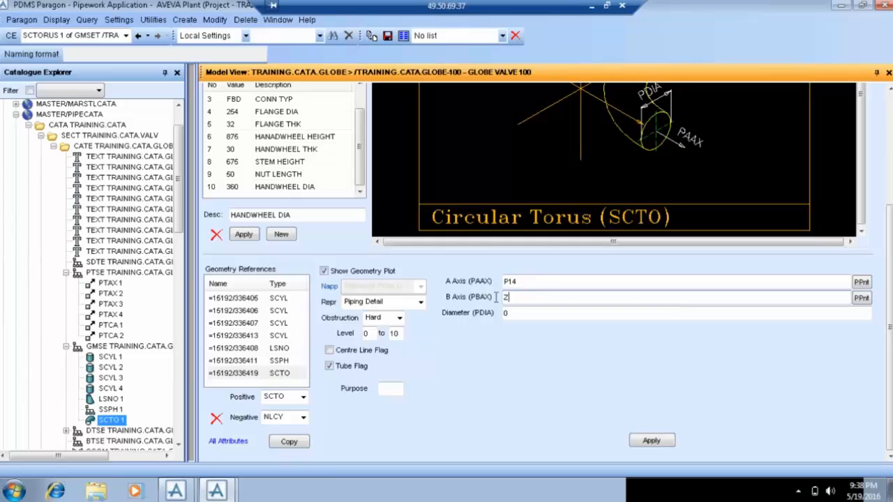
key("BackSpace")
type("P16")
key("Tab")
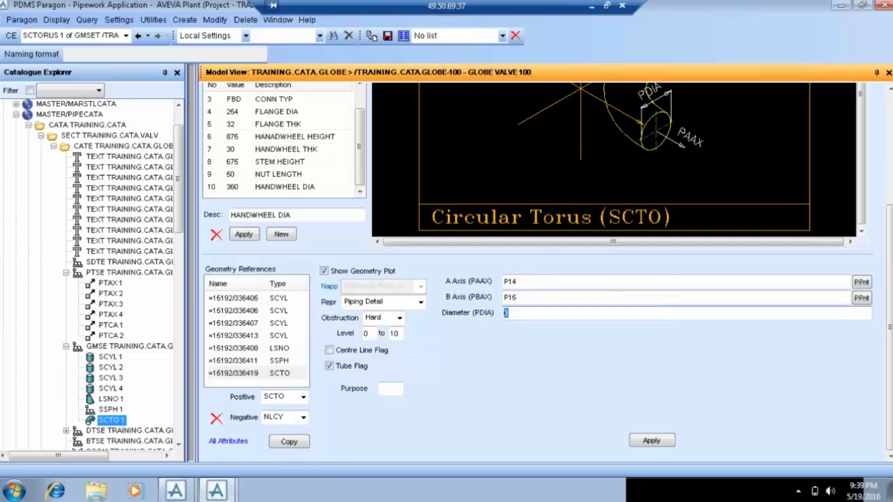
Set the circular torus's diameter to the handwheel thickness parameter, PARA 7, and apply it to the model.
scroll(318, 162, "up", 2)
left_click(505, 445)
scroll(511, 385, "down", 1)
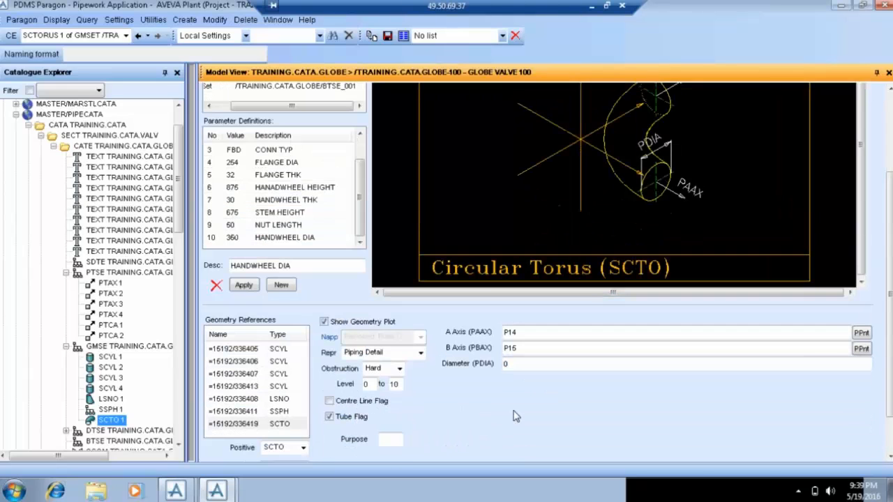
left_click(508, 363)
type("PAR")
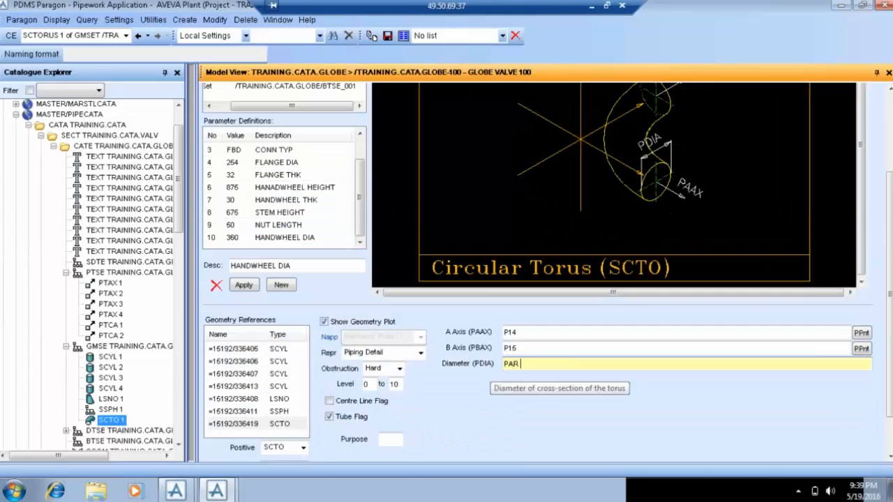
type("A 7")
key("Tab")
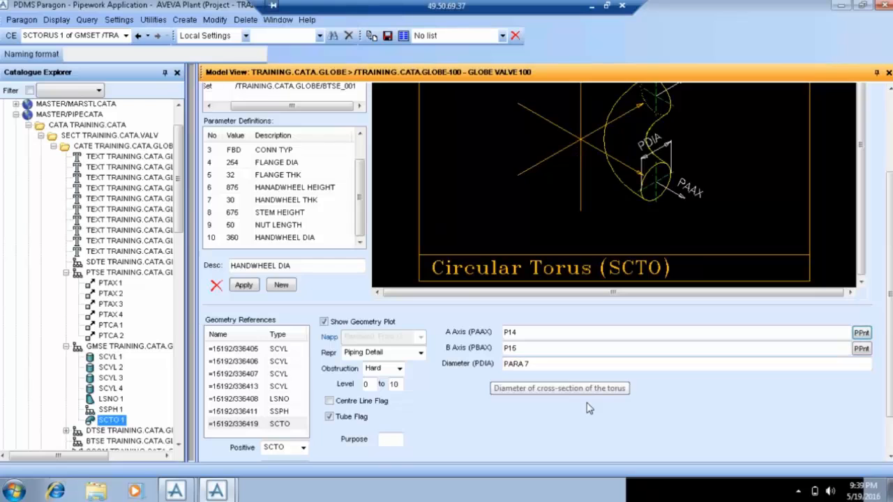
scroll(756, 438, "down", 1)
left_click(651, 440)
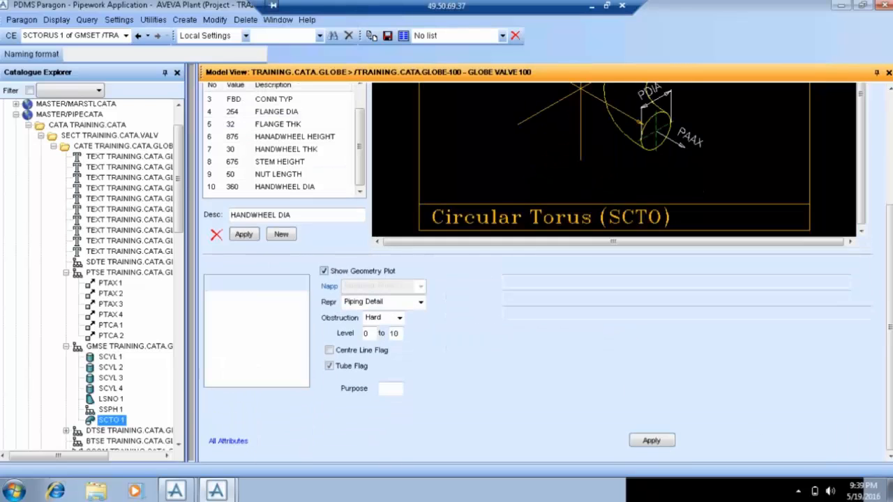
scroll(508, 216, "up", 3)
middle_click_drag(612, 209, 619, 259)
middle_click_drag(640, 231, 647, 209)
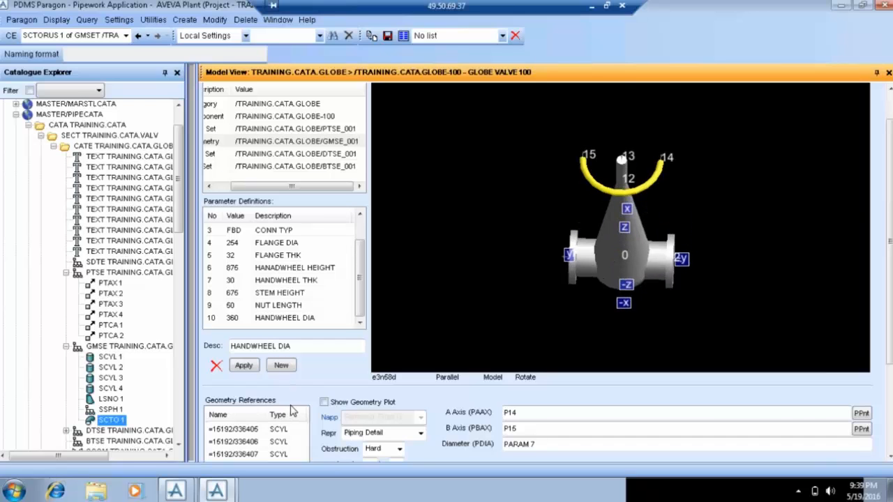
Copy the circular torus primitive to make the second half of the handwheel ring.
scroll(291, 414, "down", 2)
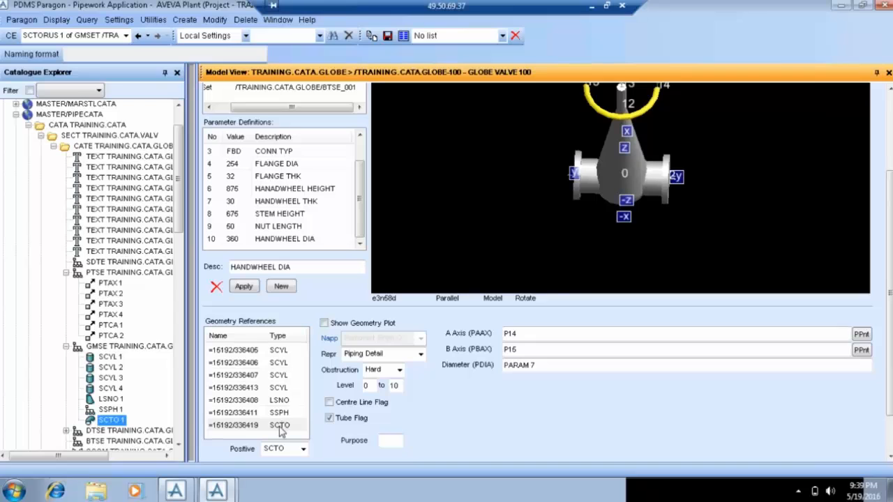
left_click(282, 426)
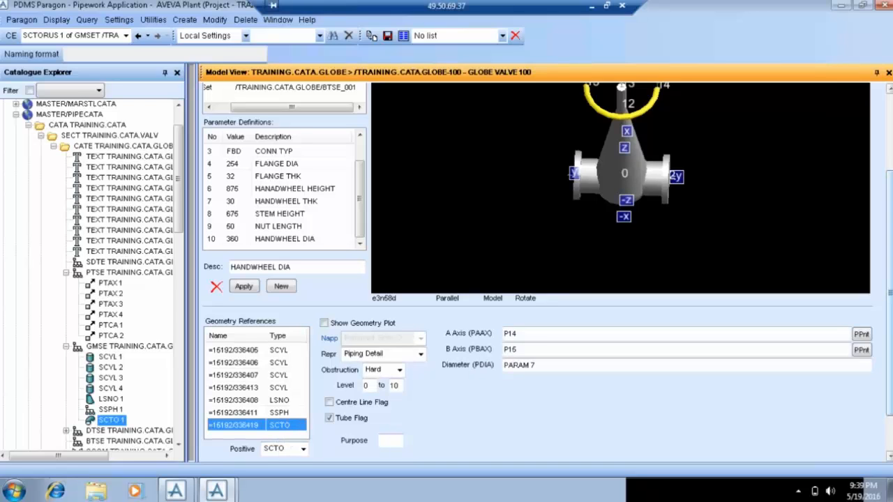
left_click_drag(890, 328, 889, 364)
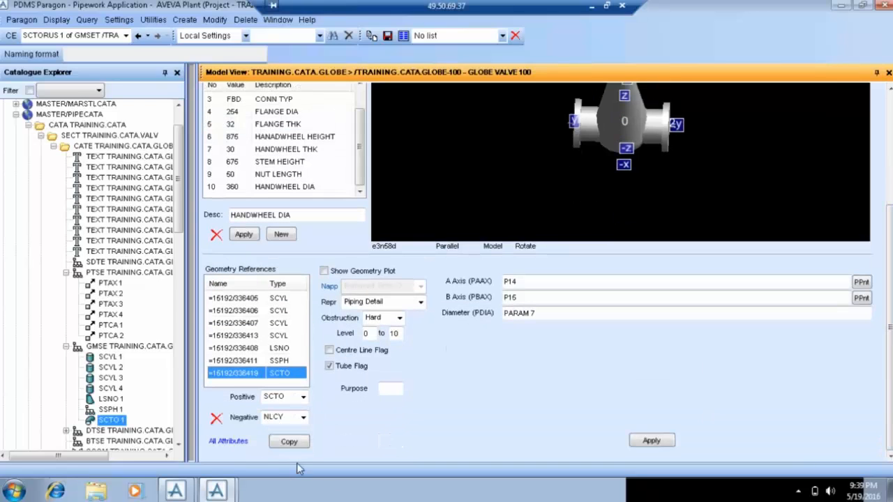
left_click(289, 442)
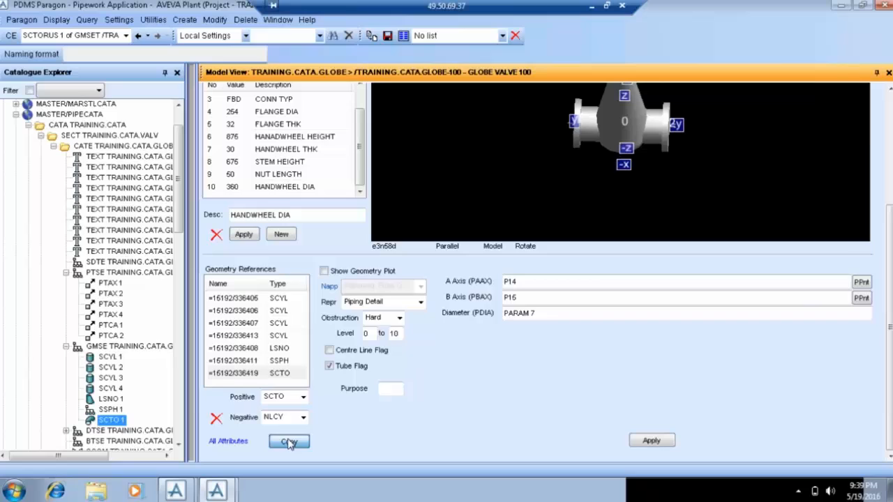
Reverse the copied torus's axes to -P14 for the A axis and -P15 for the B axis, and apply.
left_click(506, 281)
type("-")
left_click(504, 297)
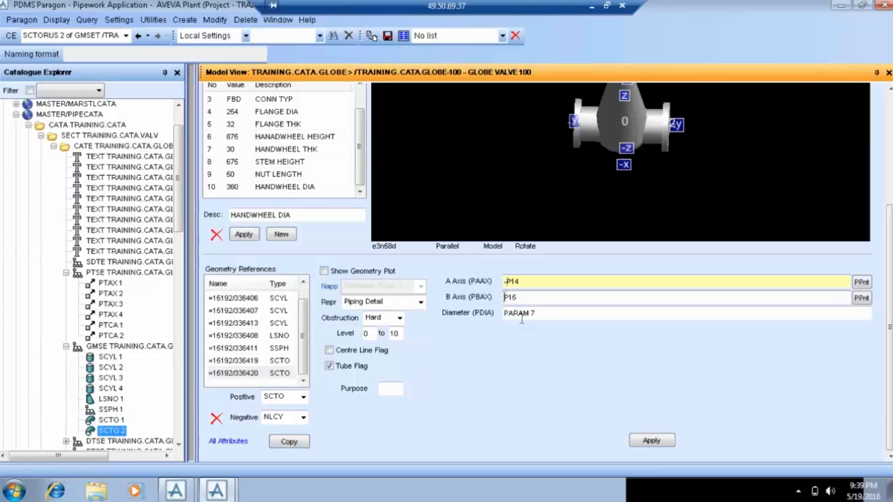
type("-")
left_click(652, 441)
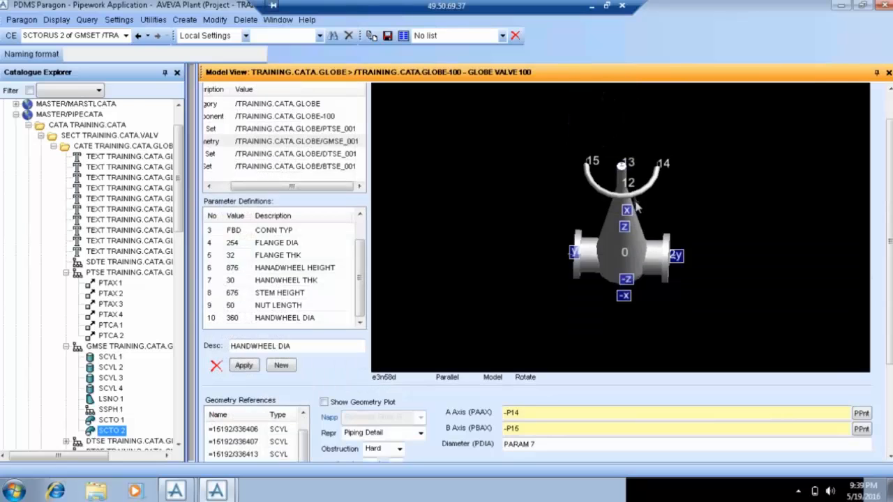
scroll(542, 361, "down", 3)
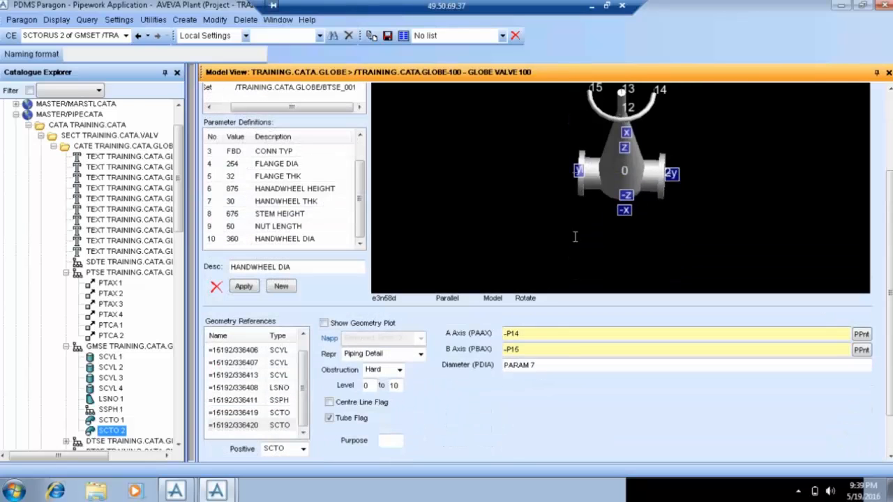
left_click(651, 441)
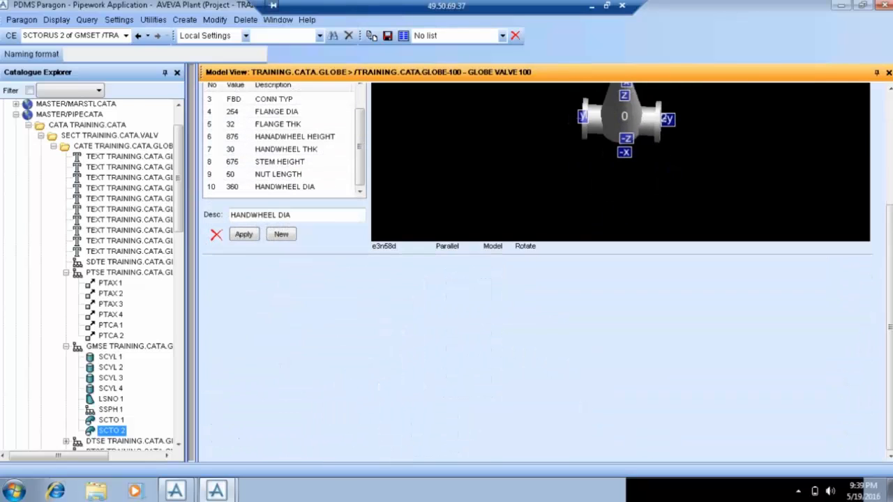
Examine the handwheel ring around the stem from several viewing angles.
middle_click_drag(583, 201, 620, 170)
scroll(616, 199, "up", 4)
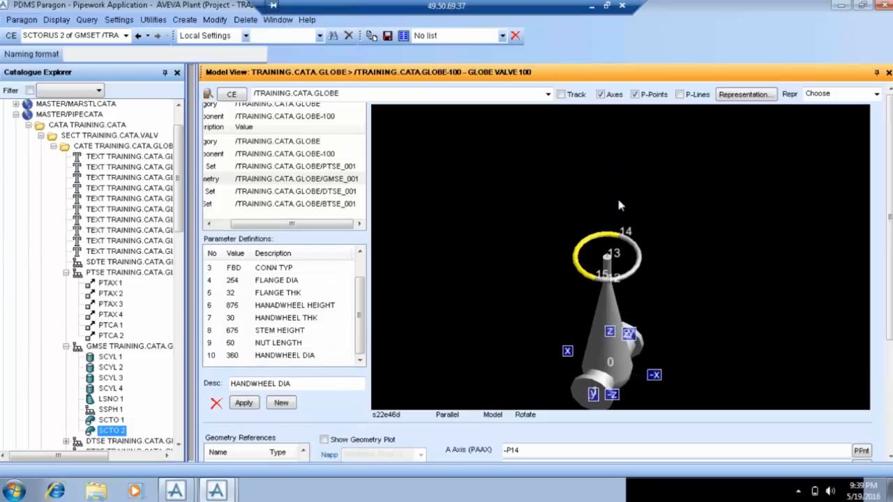
middle_click_drag(614, 245, 611, 237)
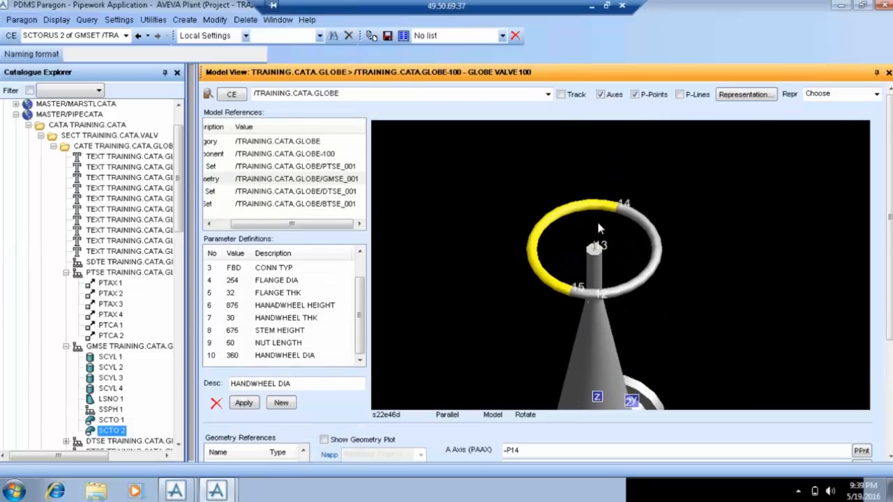
mouse_move(611, 246)
middle_mouse_down()
mouse_move(540, 241)
mouse_move(526, 220)
mouse_move(558, 194)
middle_mouse_up()
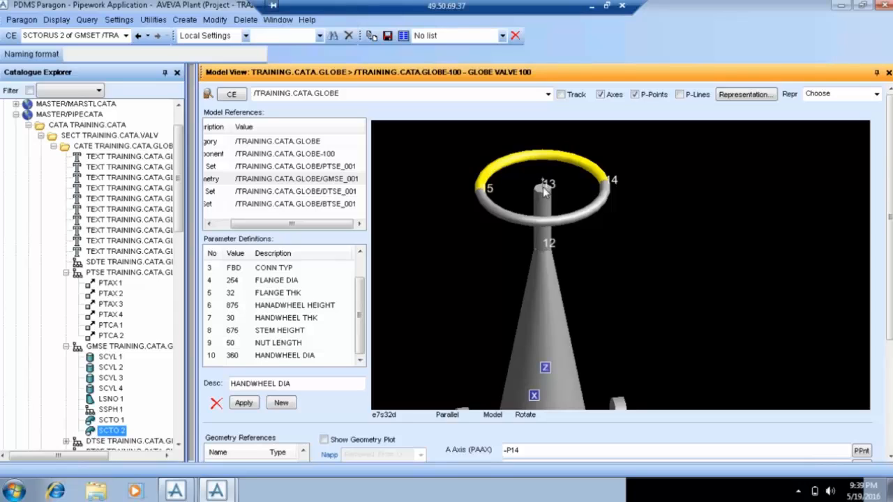
mouse_move(541, 189)
middle_mouse_down()
mouse_move(544, 235)
mouse_move(558, 254)
middle_mouse_up()
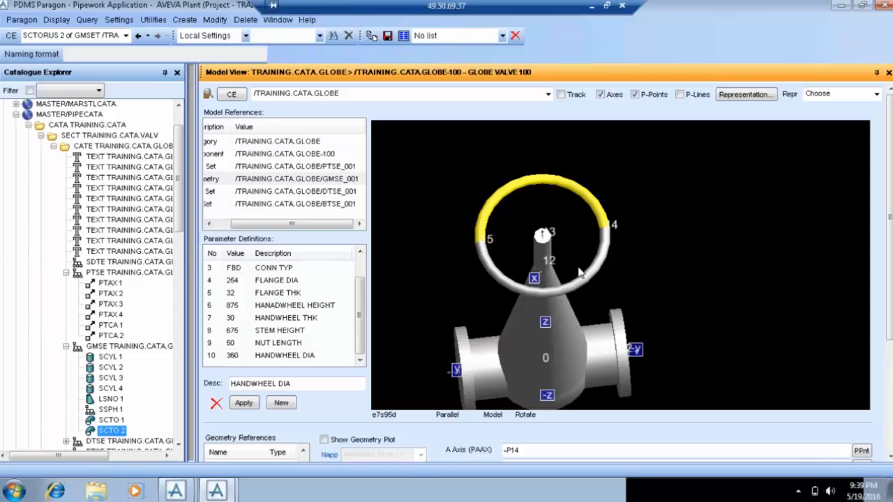
middle_click_drag(563, 237, 528, 235)
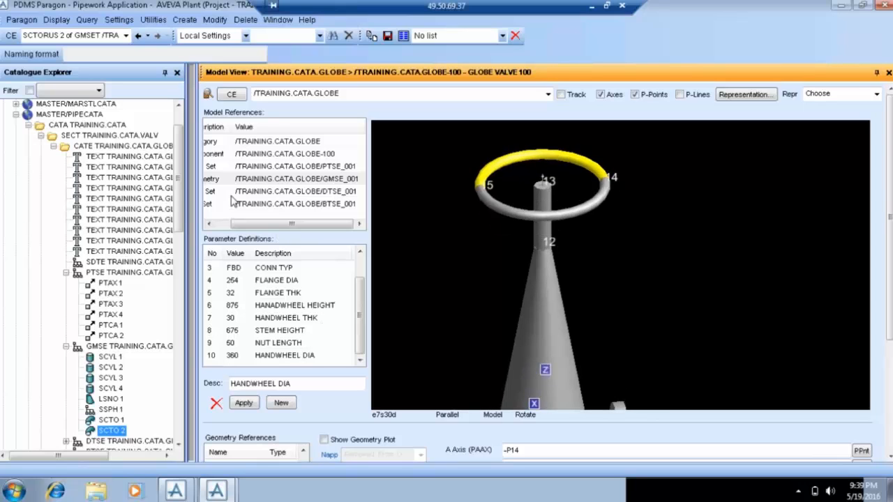
Open the valve's point set PTSE_001 and its P-point references for editing.
left_click(213, 167)
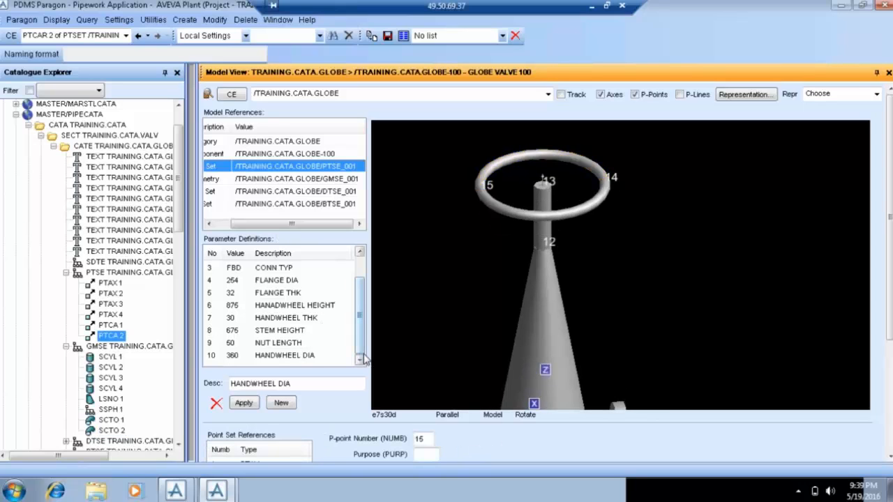
scroll(390, 323, "down", 3)
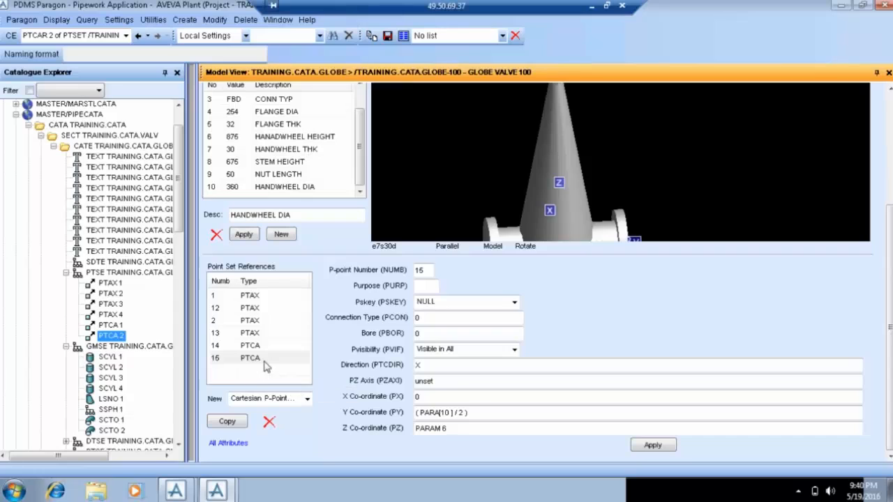
left_click(306, 398)
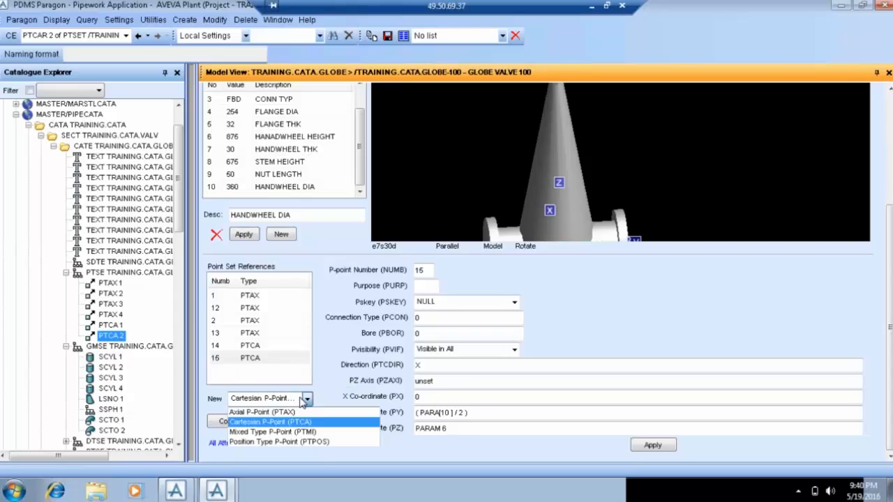
left_click(262, 411)
left_click(418, 286)
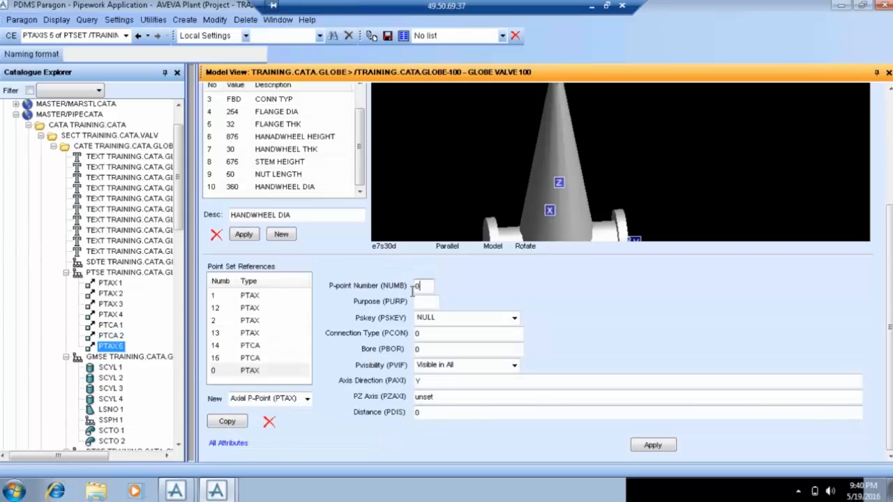
type("16")
key("Tab")
left_click(426, 380)
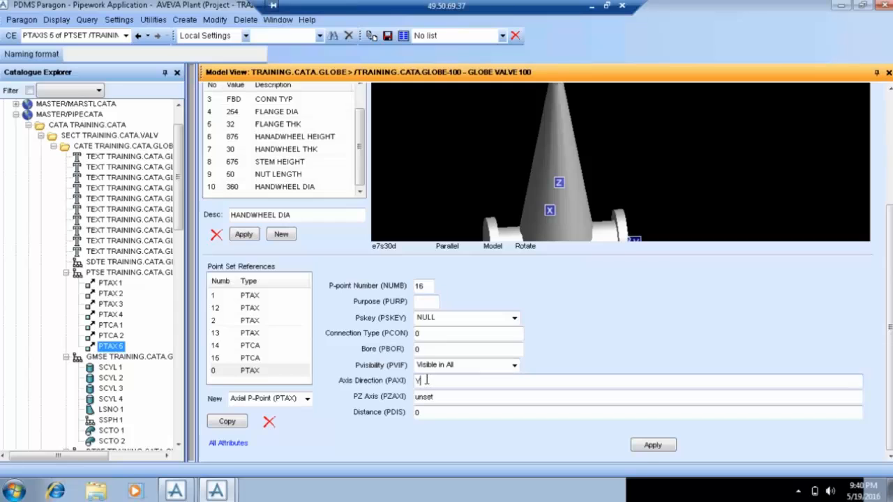
left_click(244, 371)
left_click(268, 423)
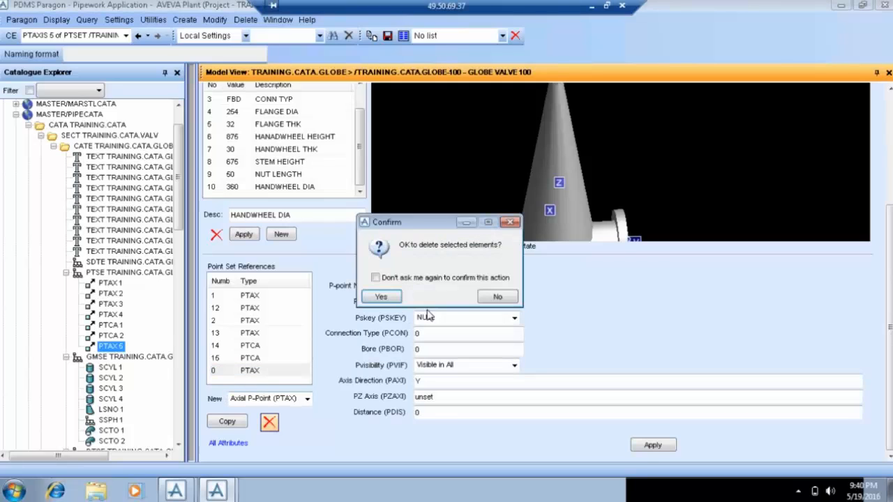
left_click(381, 297)
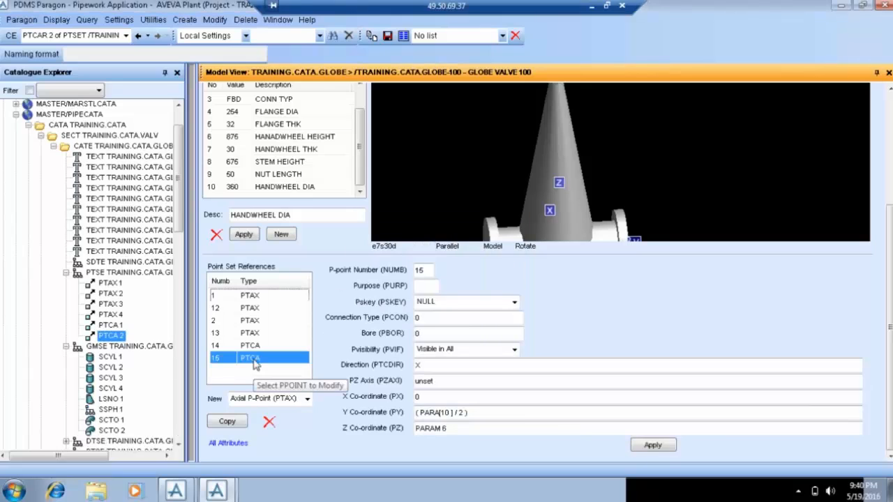
Create a Cartesian P-point numbered 16 with its Z coordinate set to the handwheel height parameter, PARA 6, and apply it.
left_click(266, 399)
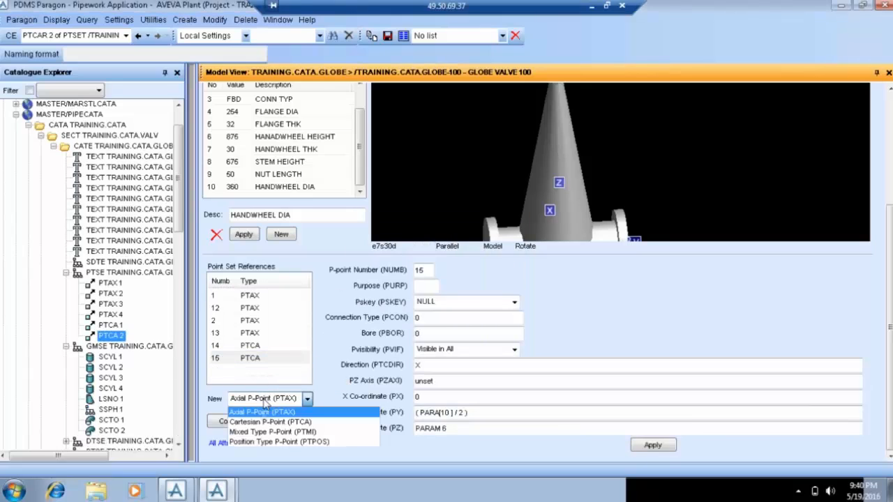
left_click(265, 420)
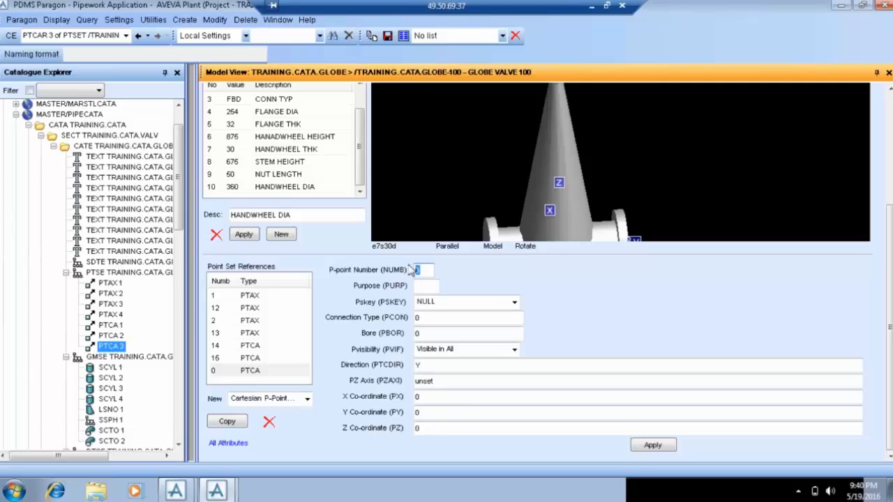
type("16")
key("Tab")
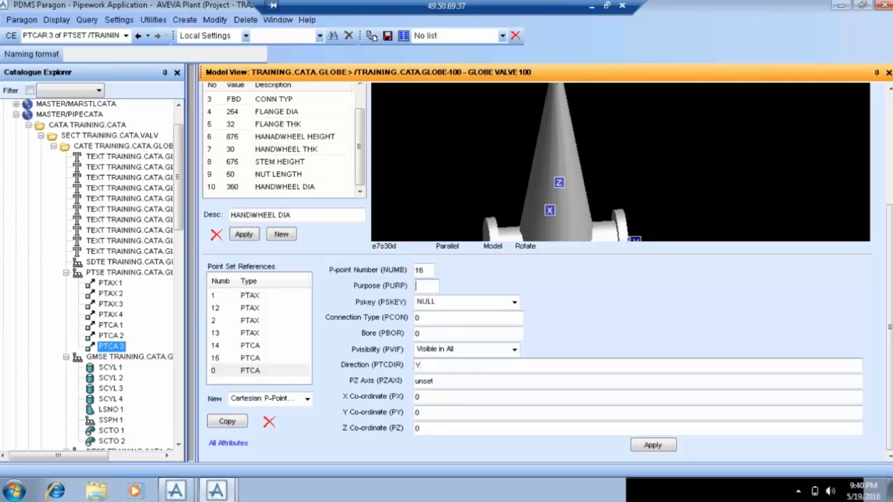
double_click(420, 365)
left_click(416, 429)
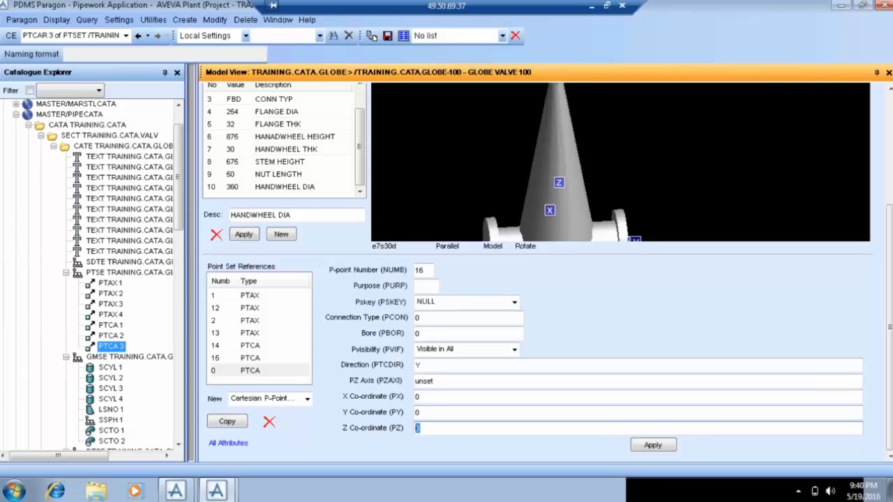
type("PARA")
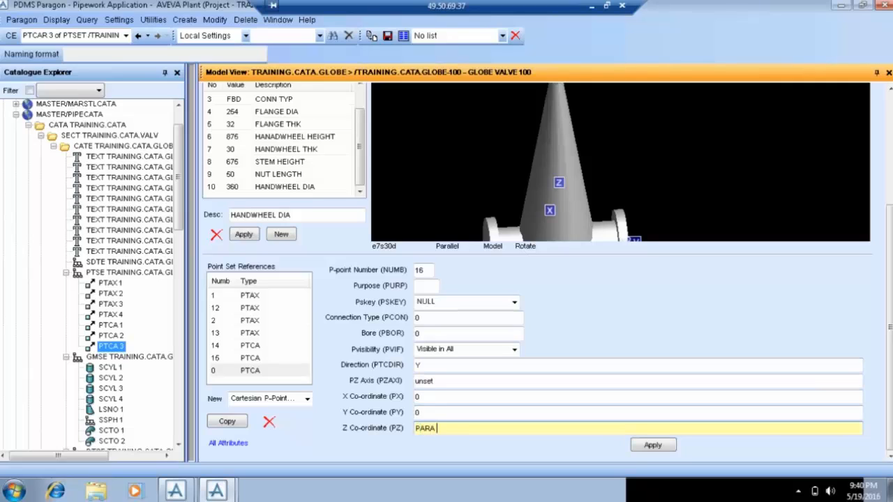
type(" 6")
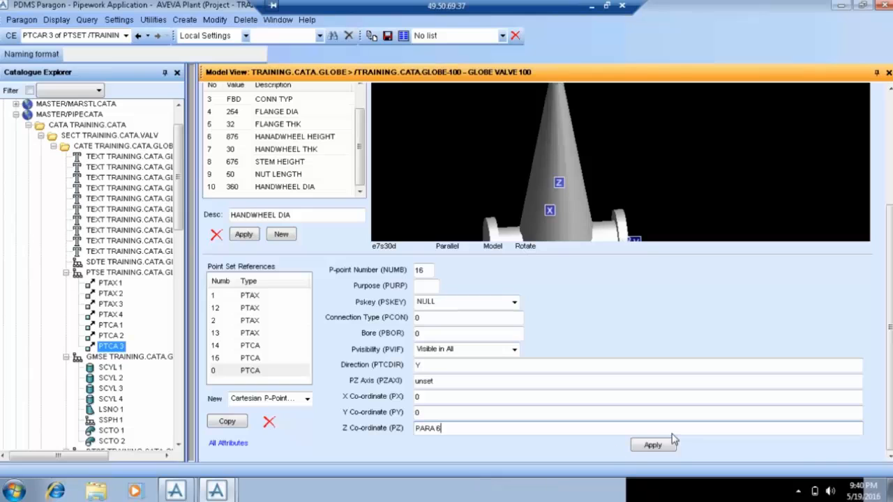
left_click(655, 444)
Set the direction of P-point 16 to Y 45 X.
left_click_drag(578, 173, 527, 224)
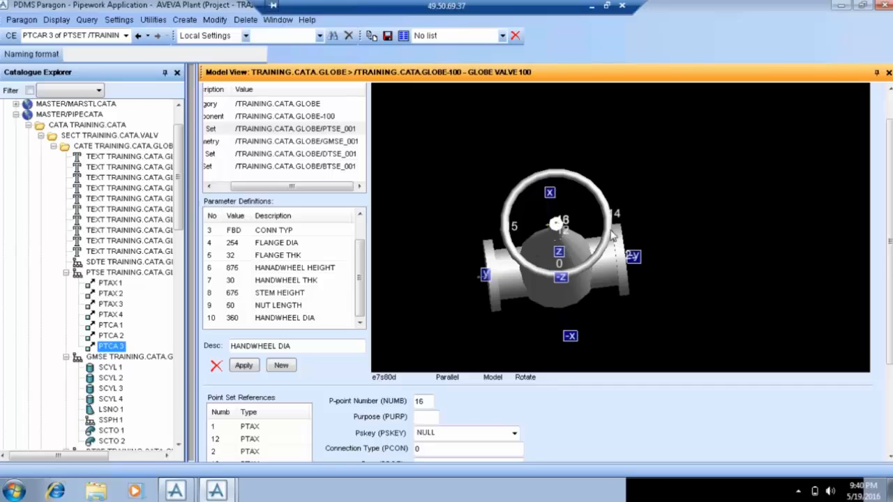
scroll(582, 259, "down", 1)
left_click(419, 417)
type("Y")
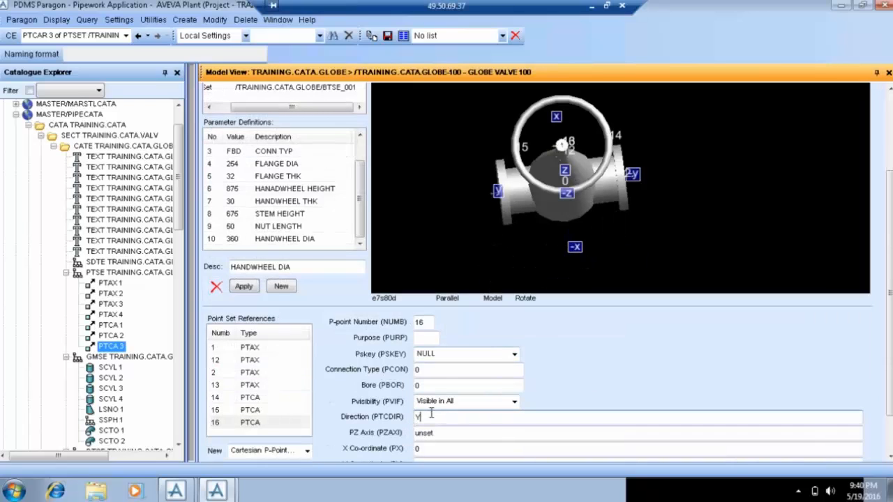
type(" 45 X")
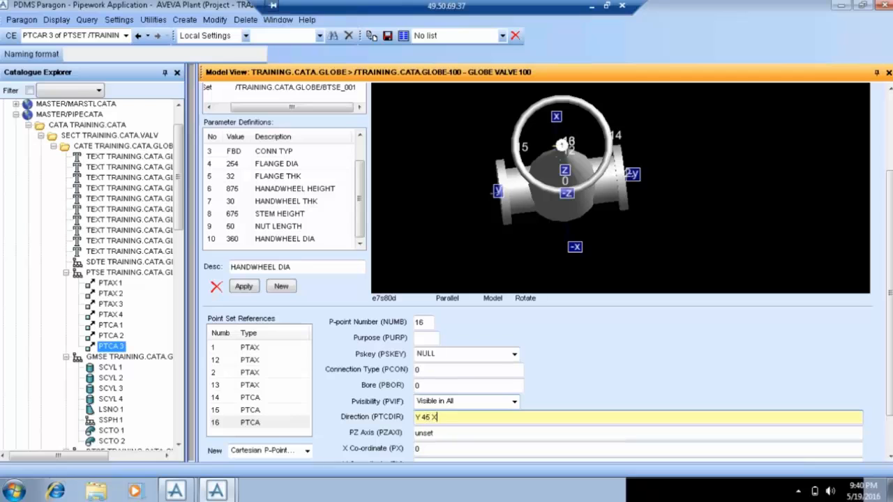
key("Return")
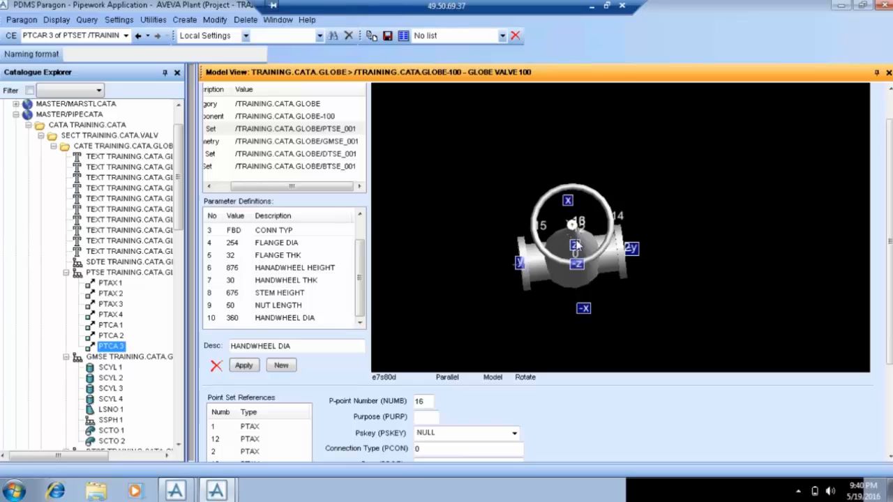
Copy P-point 16 and number the copy 17.
middle_click_drag(576, 245, 581, 231)
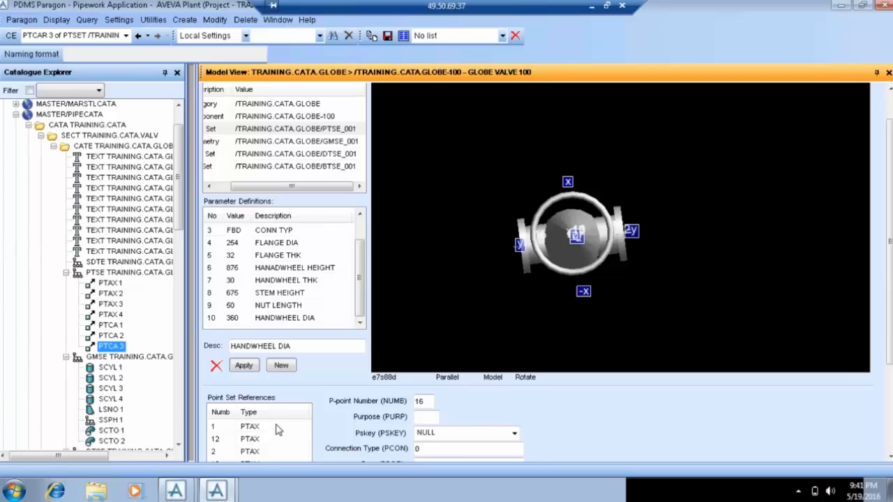
scroll(270, 445, "down", 3)
left_click(228, 423)
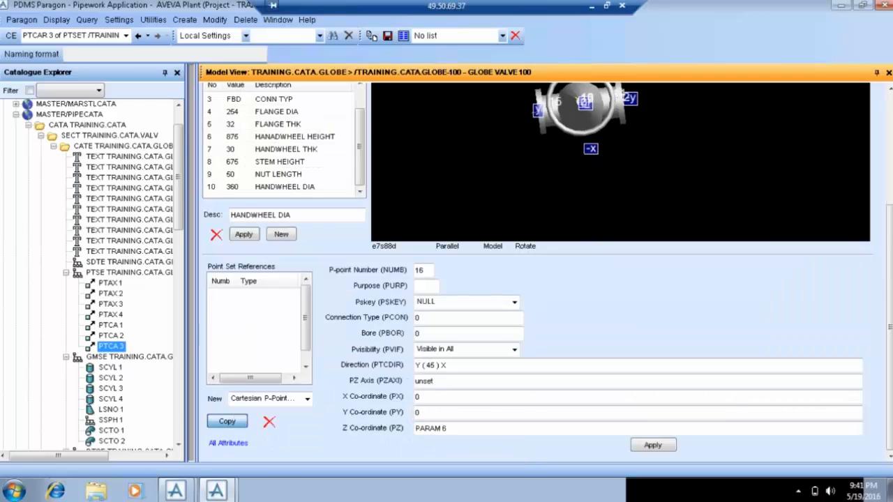
double_click(419, 271)
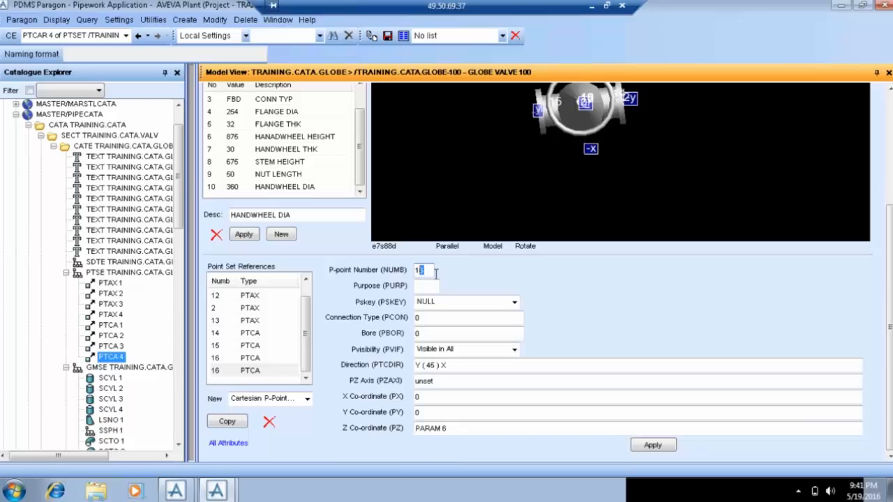
type("17")
Change the direction of P-point 17 to Y ( 45 ) -X and apply it to the model.
scroll(597, 136, "up", 3)
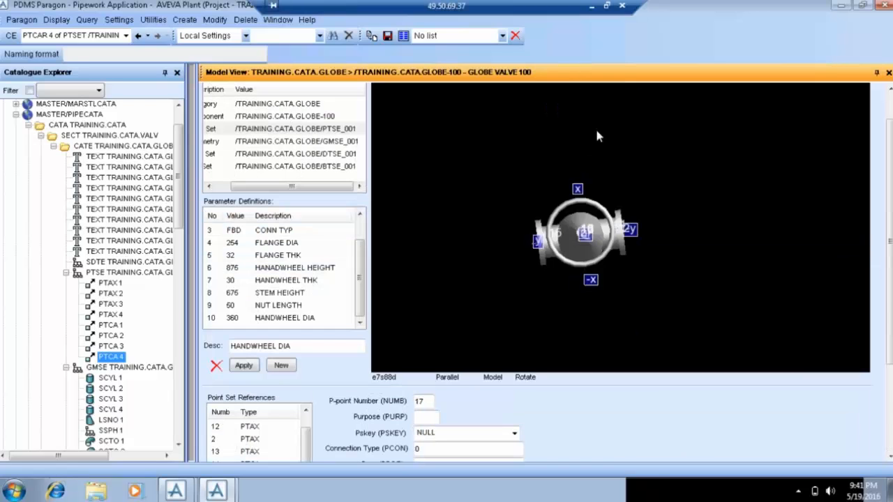
scroll(455, 446, "down", 2)
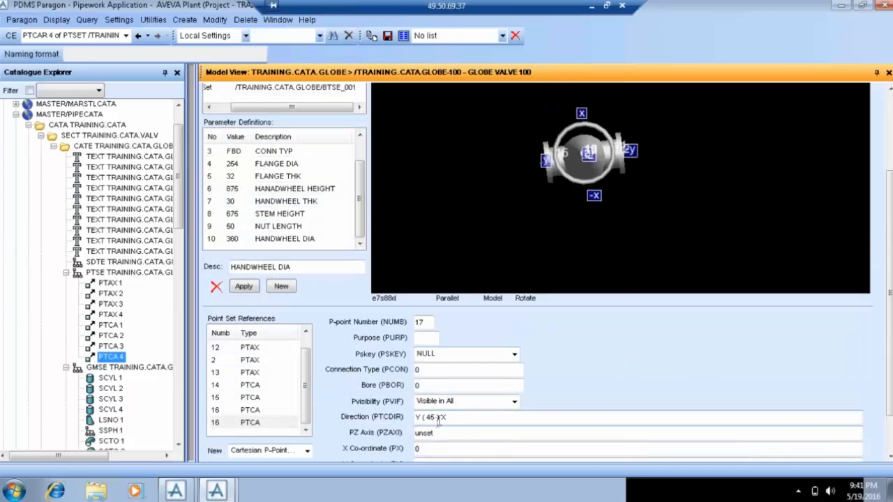
left_click(442, 418)
type("-")
key("Tab")
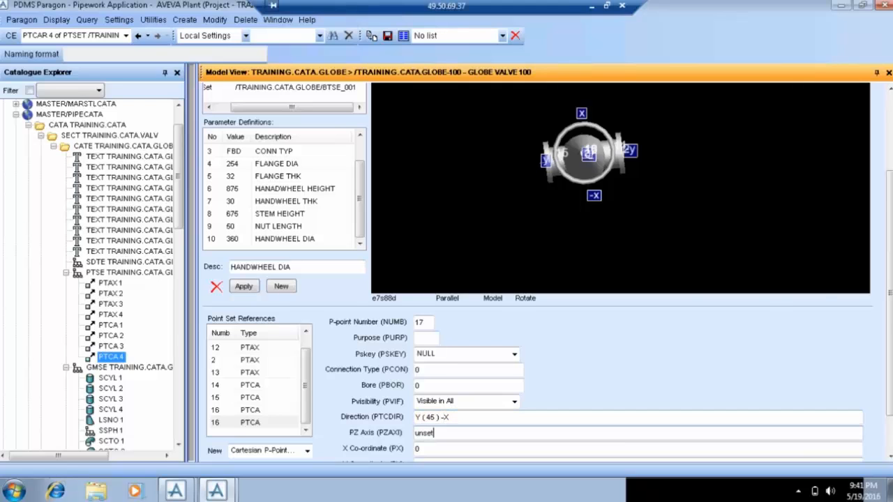
scroll(578, 389, "down", 2)
left_click(666, 450)
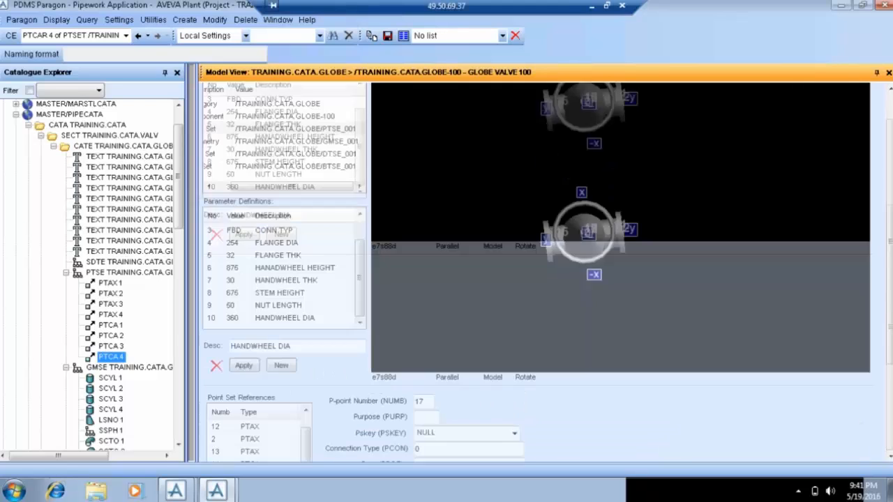
scroll(589, 252, "up", 5)
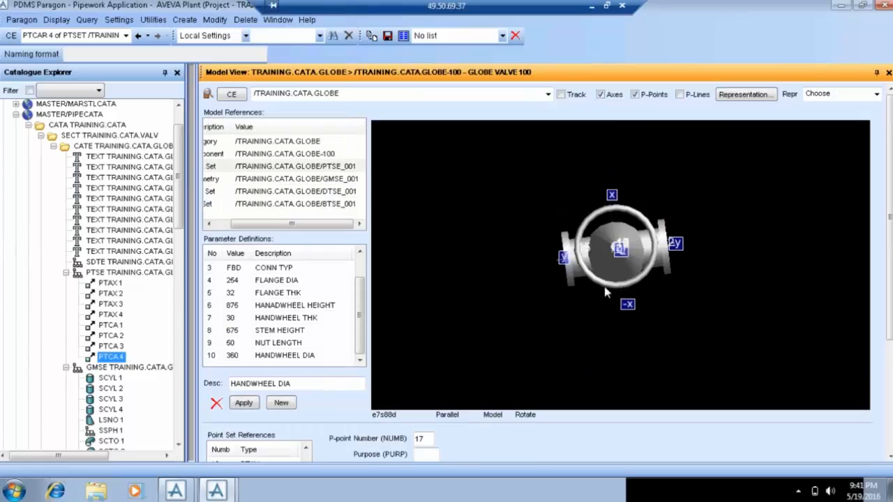
scroll(613, 286, "up", 4)
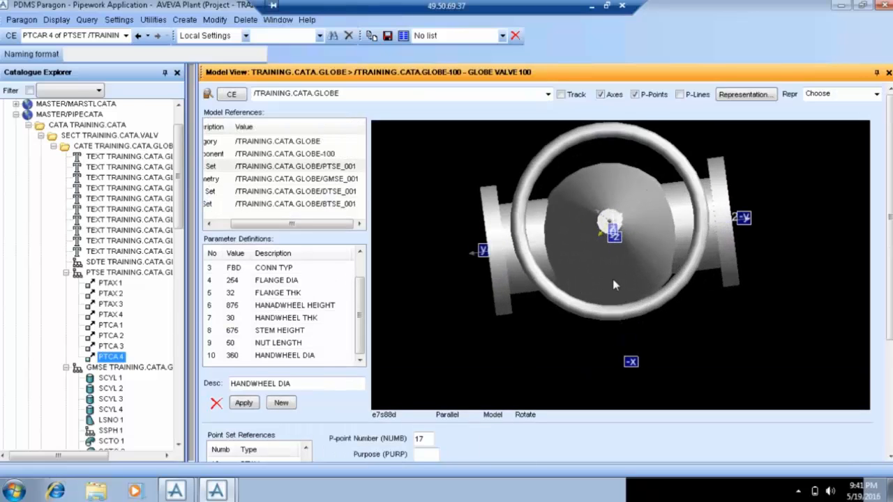